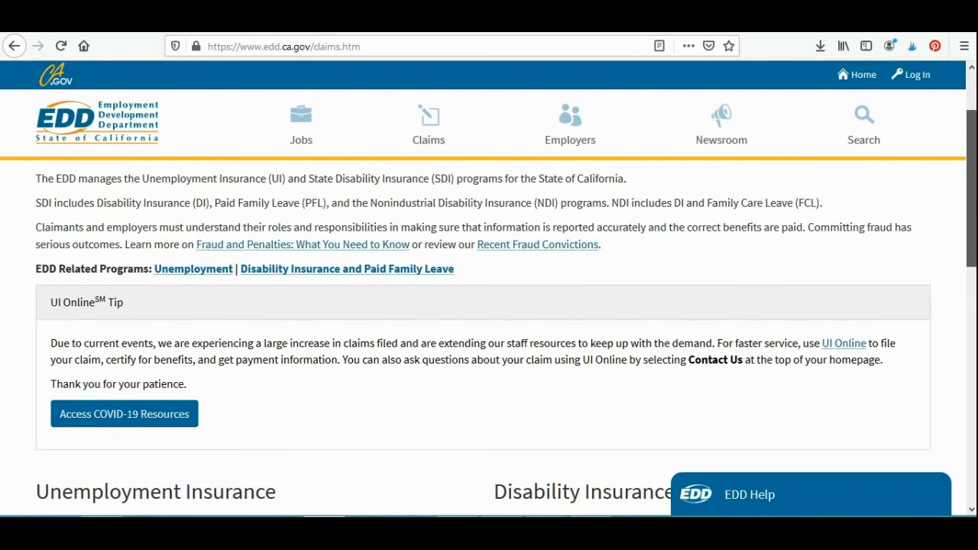
# Step: Open the File a New UI Claim page from the Unemployment Insurance links on the Claims page
pyautogui.scroll(-3, 489, 306)
pyautogui.scroll(-2, 489, 306)
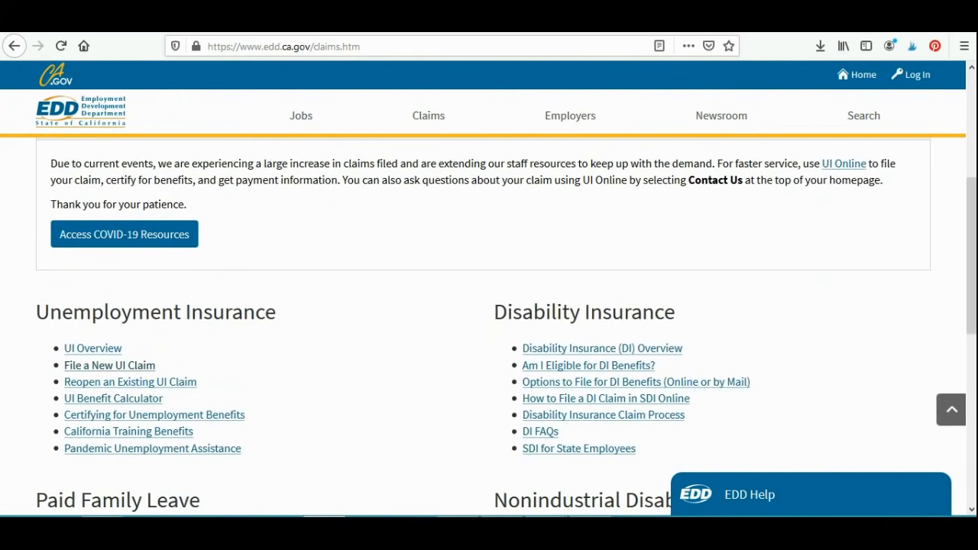
pyautogui.click(109, 365)
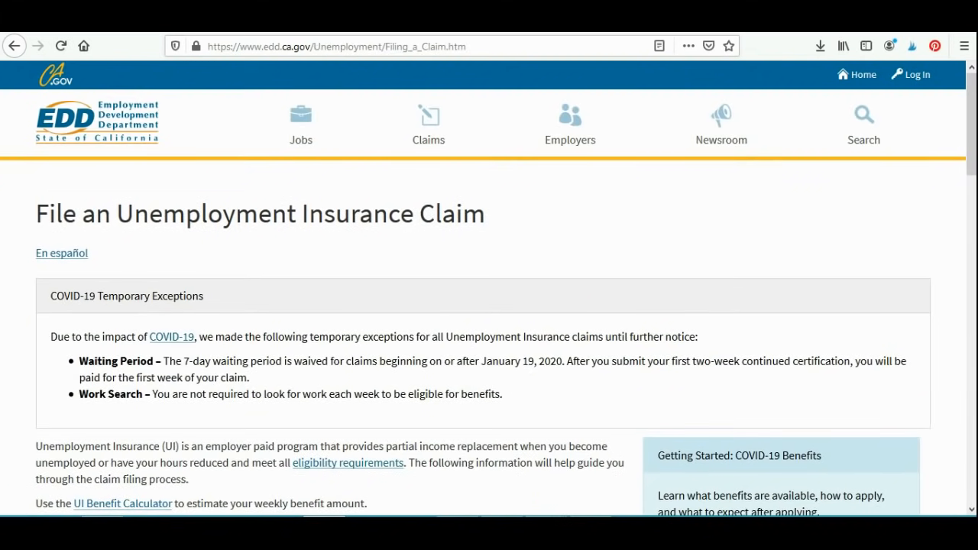
# Step: Expand the Online filing option under How to File a Claim
pyautogui.scroll(-3, 488, 321)
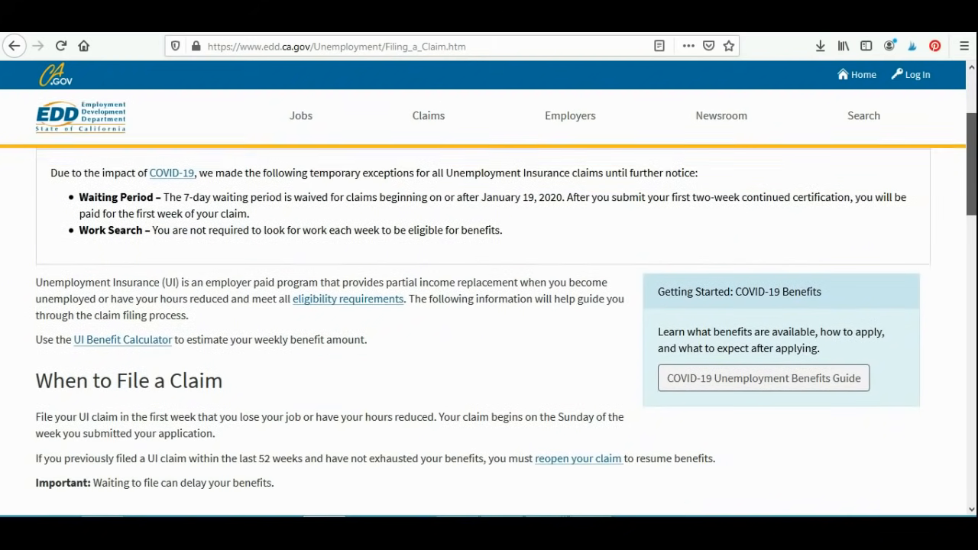
pyautogui.scroll(-2, 488, 321)
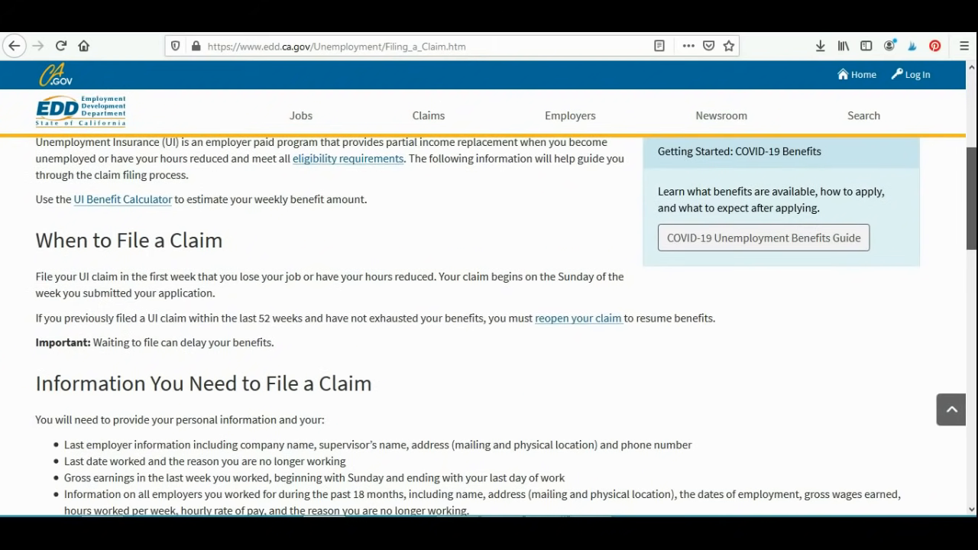
pyautogui.scroll(-4, 488, 321)
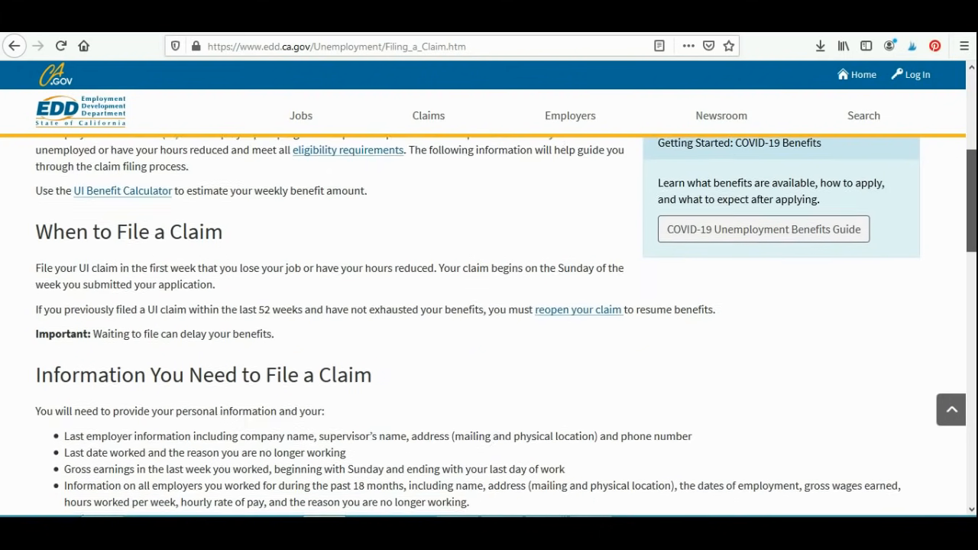
pyautogui.scroll(-1, 489, 321)
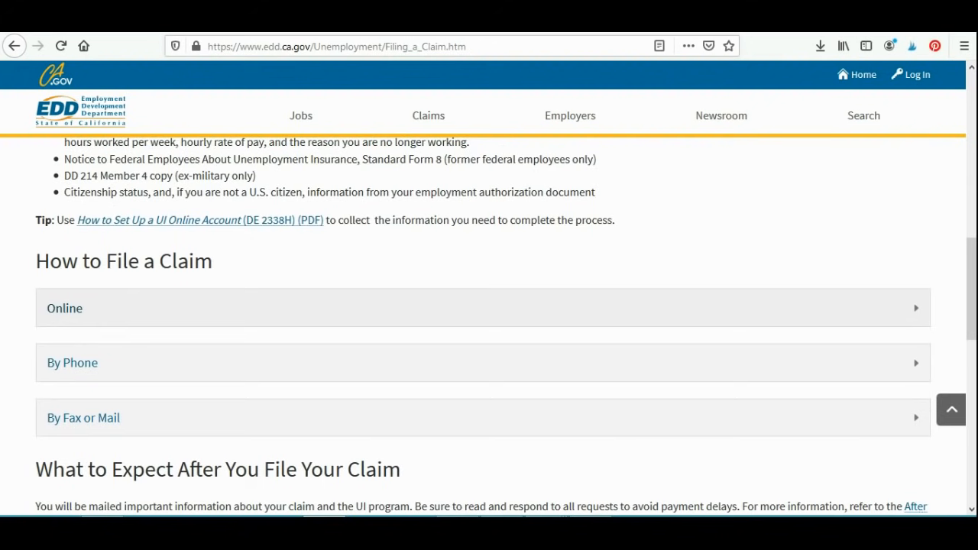
pyautogui.click(65, 309)
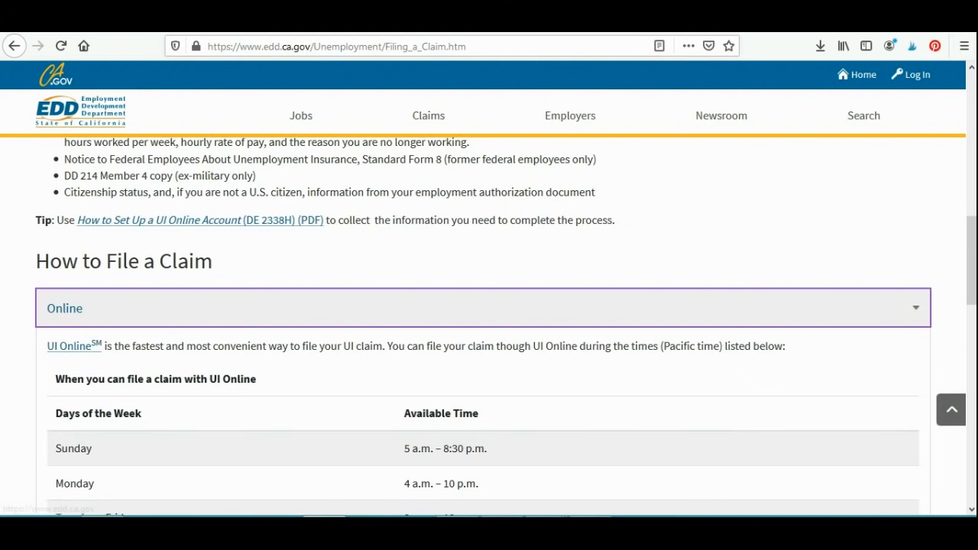
# Step: Go back through the visited pages to the EDD homepage
pyautogui.hotkey('ctrl', 'l')
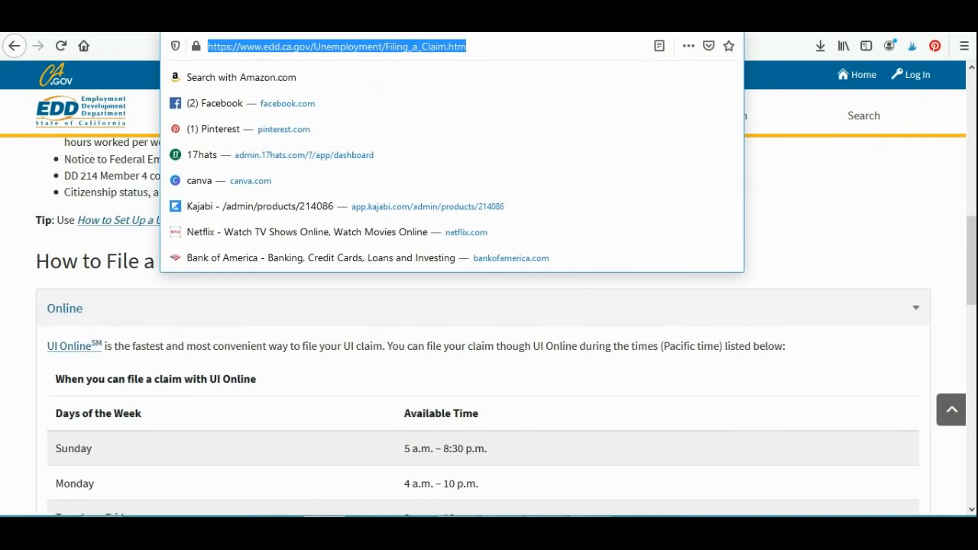
pyautogui.click(14, 46)
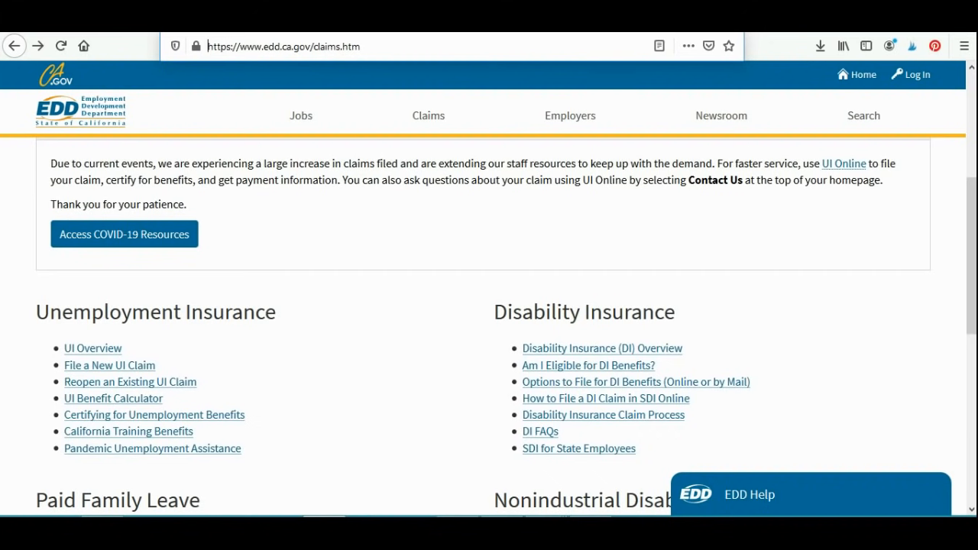
pyautogui.hotkey('alt', 'Left')
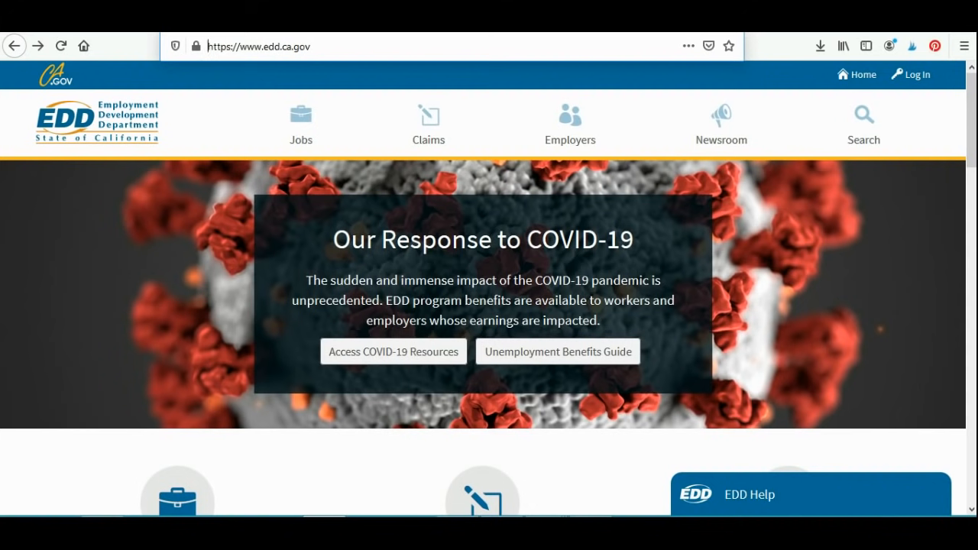
# Step: From the homepage, go to Claims and open File a New UI Claim under Unemployment Insurance
pyautogui.click(428, 126)
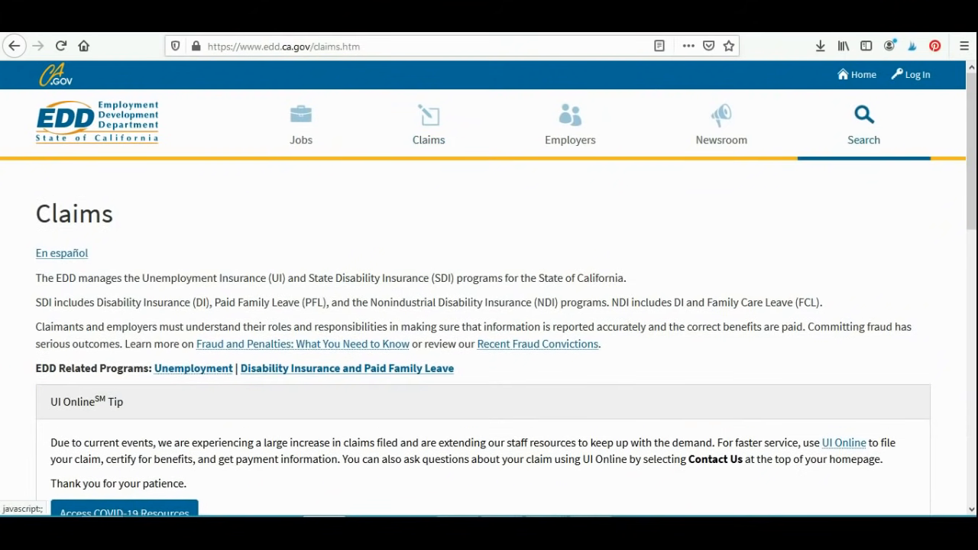
pyautogui.scroll(-2, 489, 305)
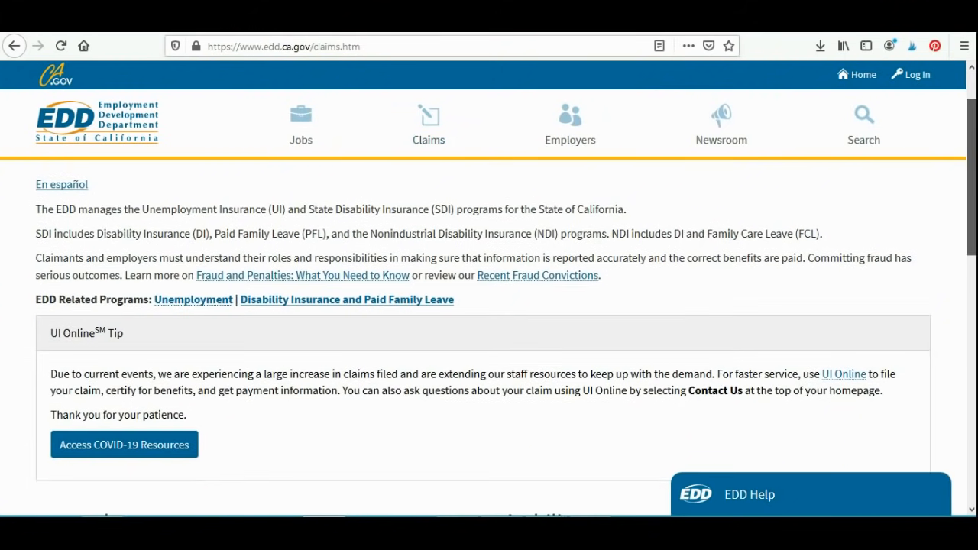
pyautogui.scroll(-4, 488, 306)
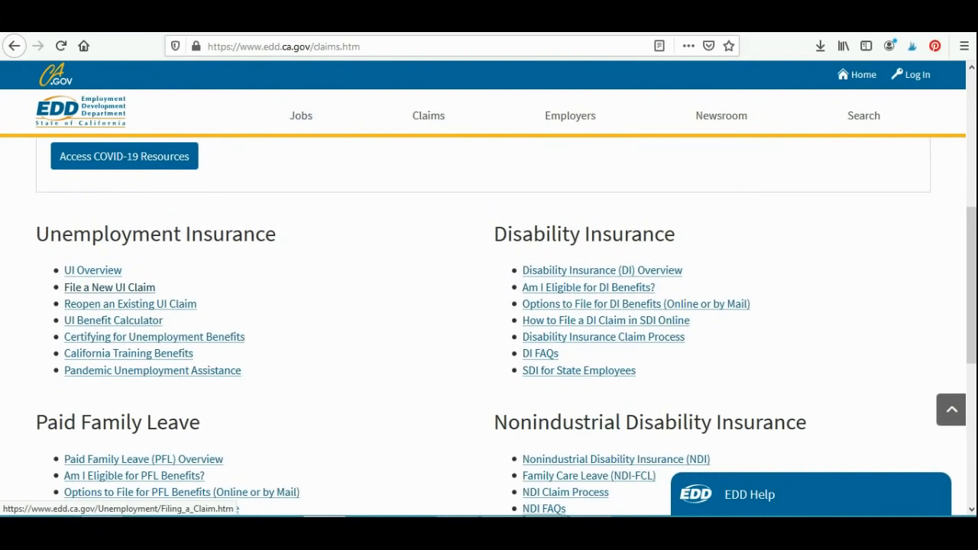
pyautogui.click(110, 287)
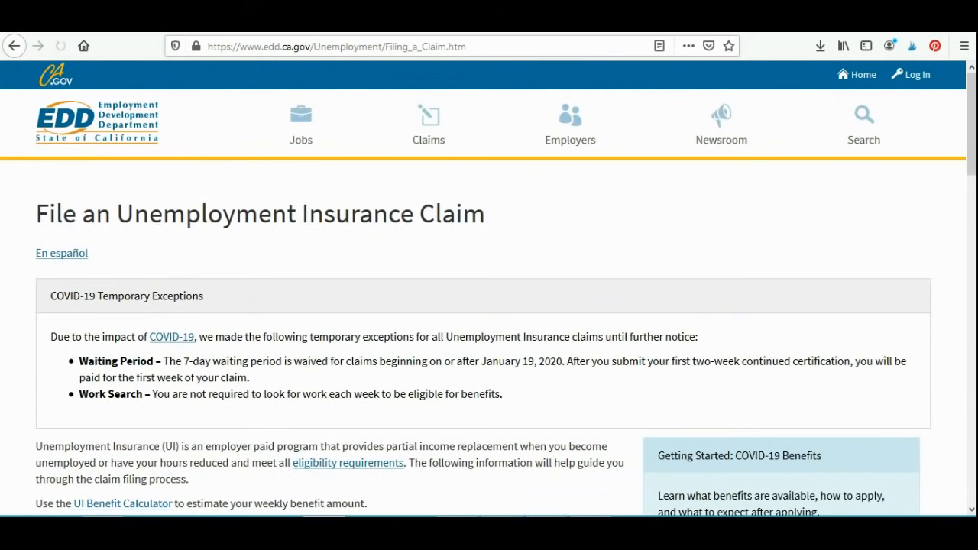
# Step: Expand the Online option under How to File a Claim and open the UI Online page
pyautogui.scroll(-10, 488, 321)
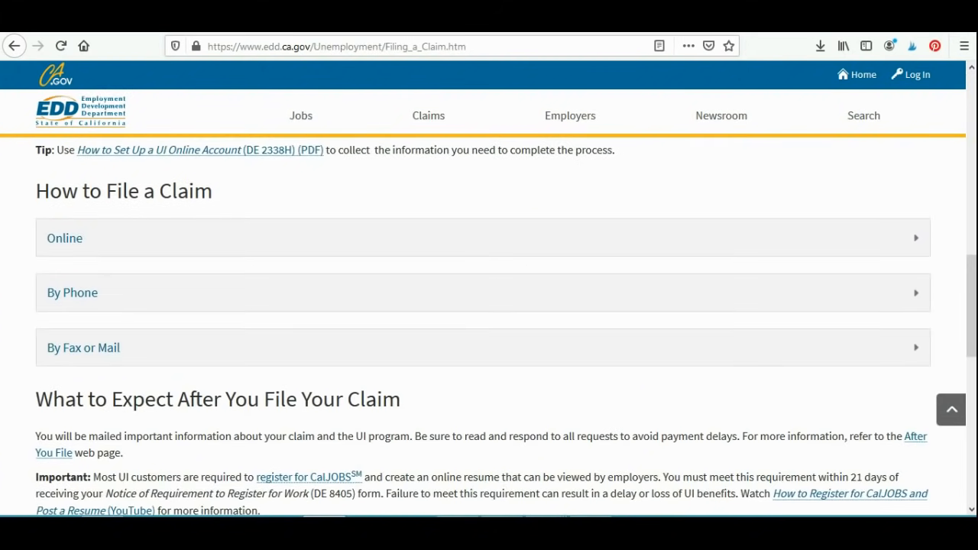
pyautogui.click(65, 237)
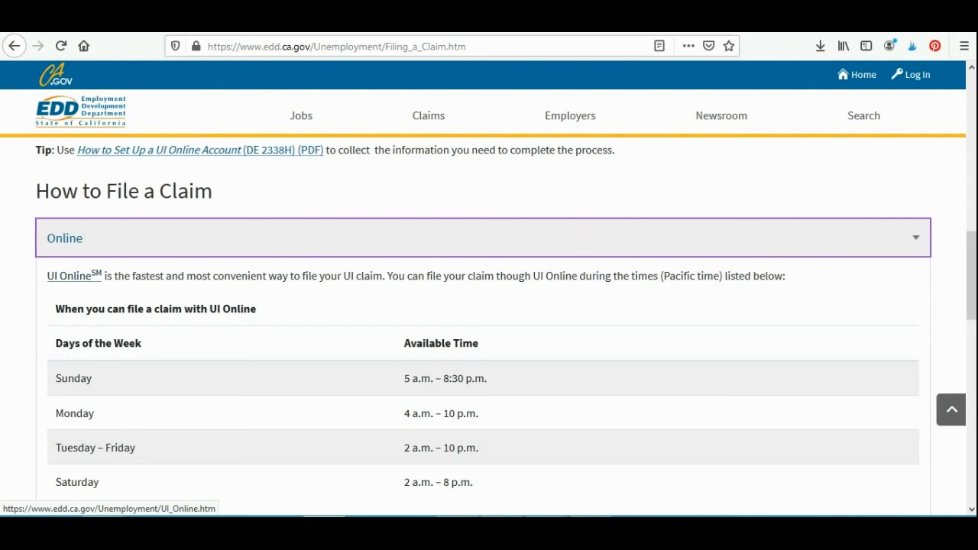
pyautogui.click(75, 275)
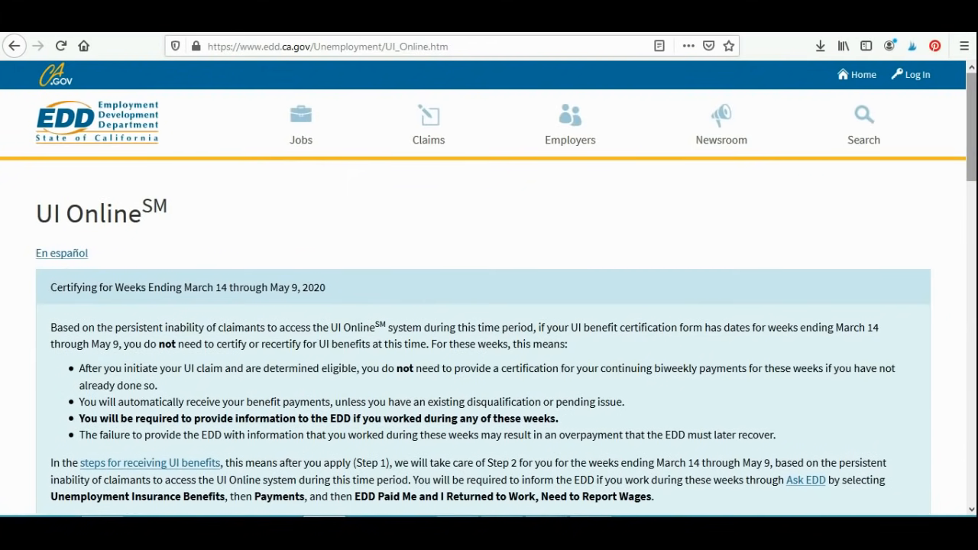
# Step: Open Benefit Programs Online from the Log In or Register section of the UI Online page
pyautogui.scroll(-4, 489, 306)
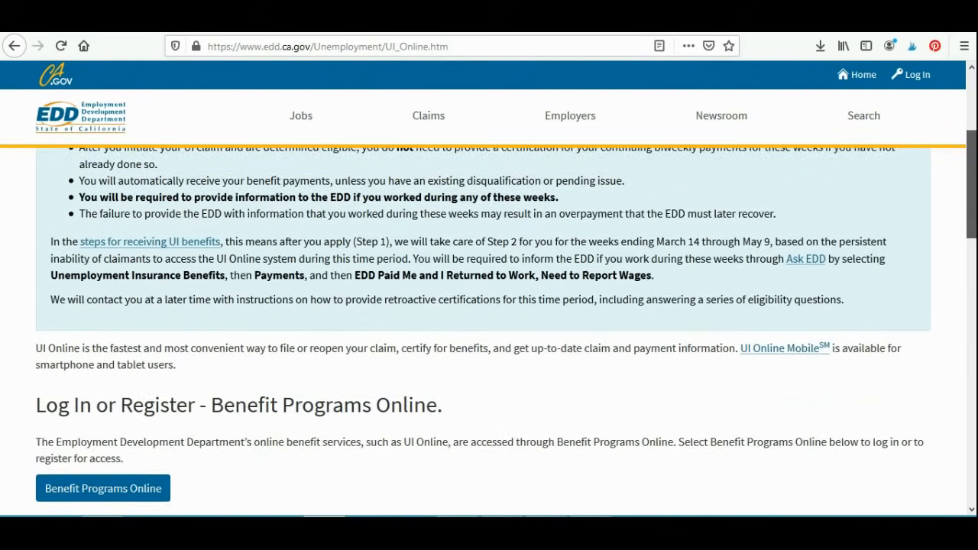
pyautogui.scroll(-3, 489, 325)
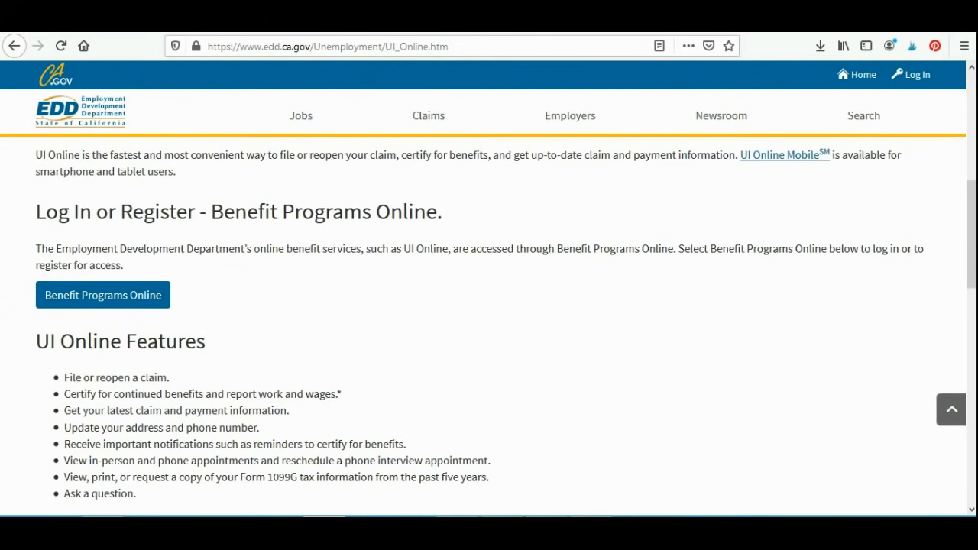
pyautogui.moveTo(96, 211); pyautogui.dragTo(364, 211)
pyautogui.click(363, 213)
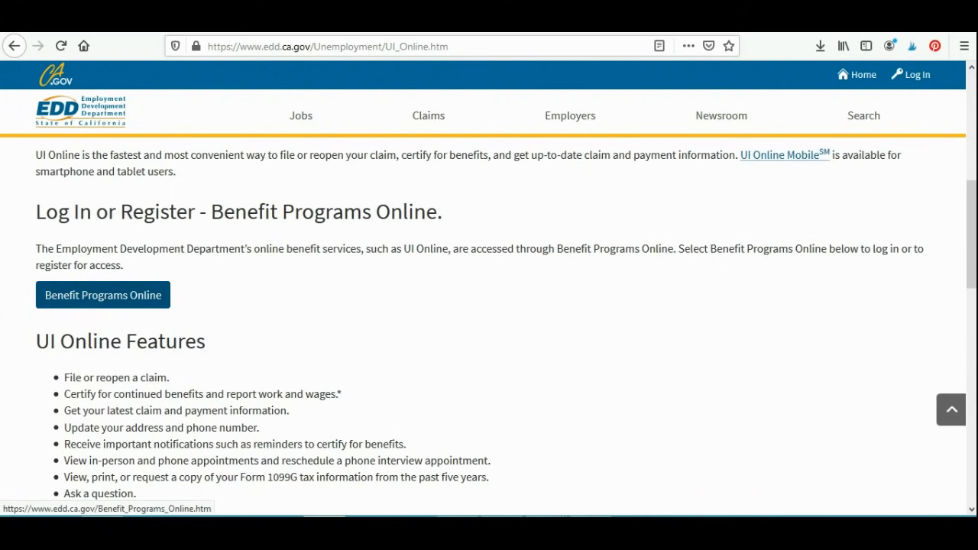
pyautogui.click(103, 295)
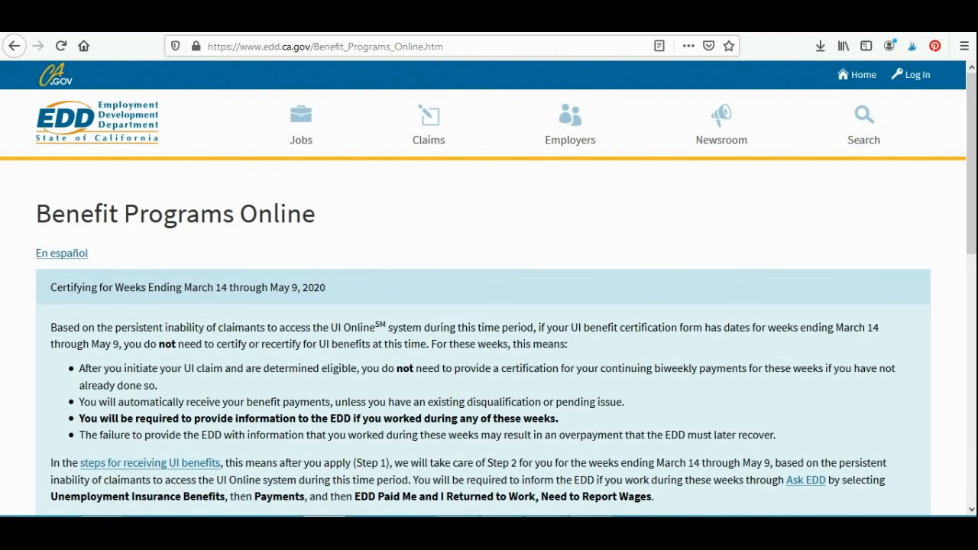
# Step: Open the Log In or Register portal under Access Benefit Programs Online
pyautogui.scroll(-5, 489, 321)
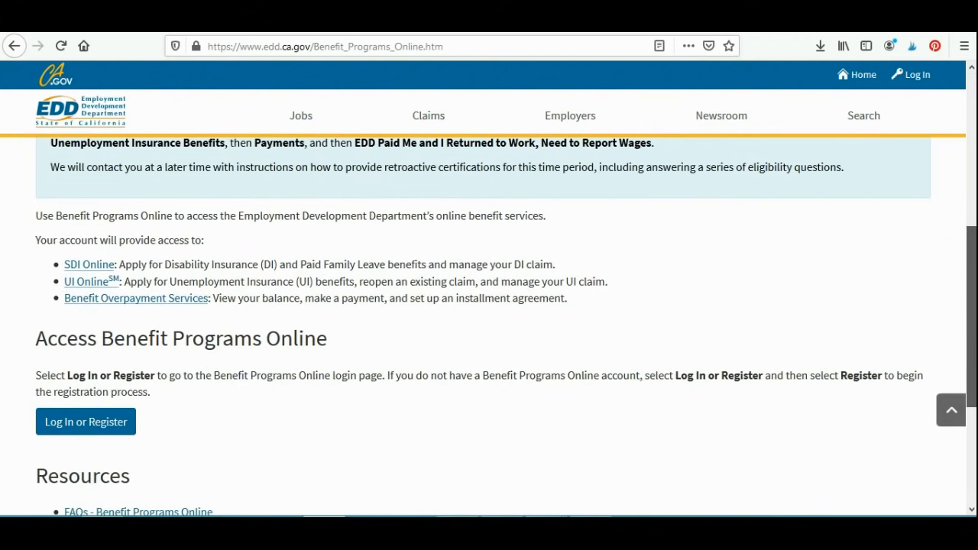
pyautogui.scroll(-1, 489, 321)
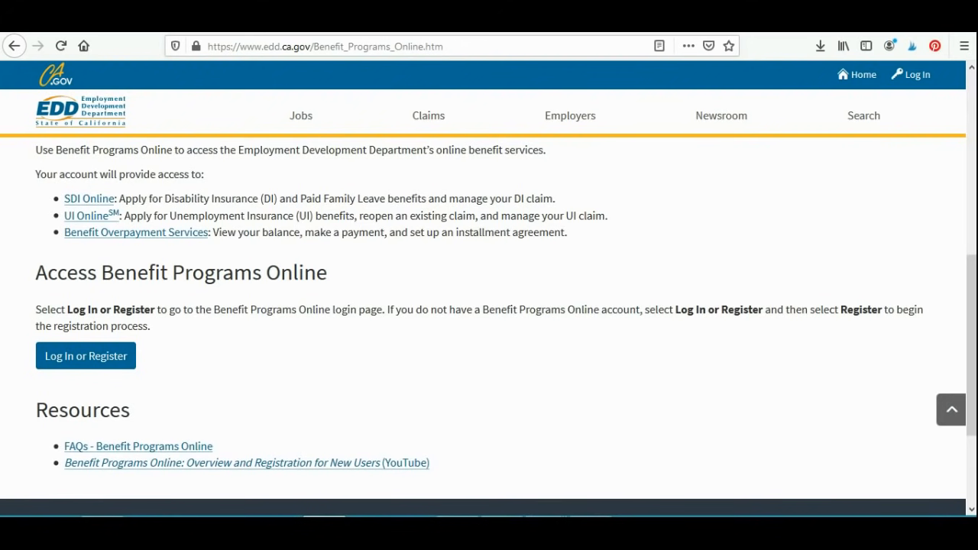
pyautogui.click(85, 356)
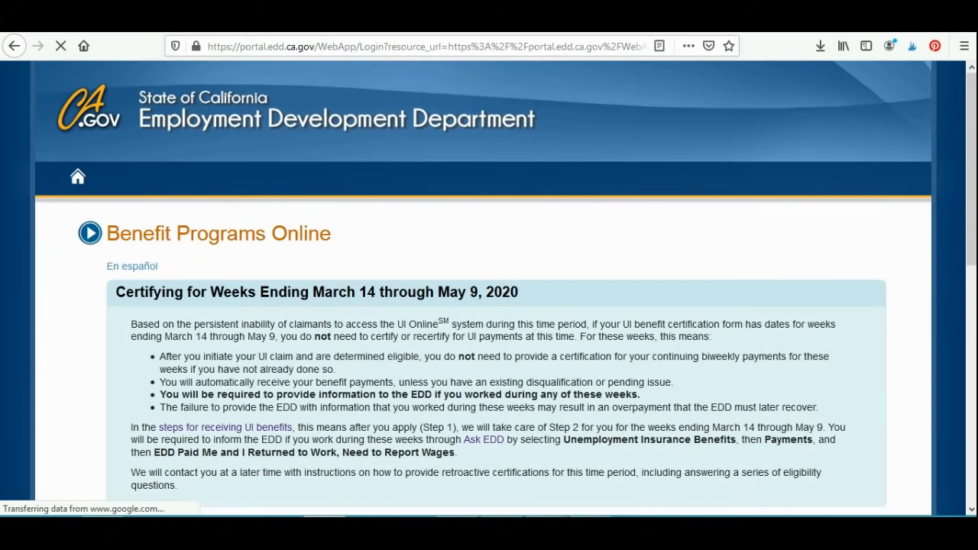
# Step: Review the portal's certification notice and its Login and New Registration sections
pyautogui.scroll(-3, 489, 306)
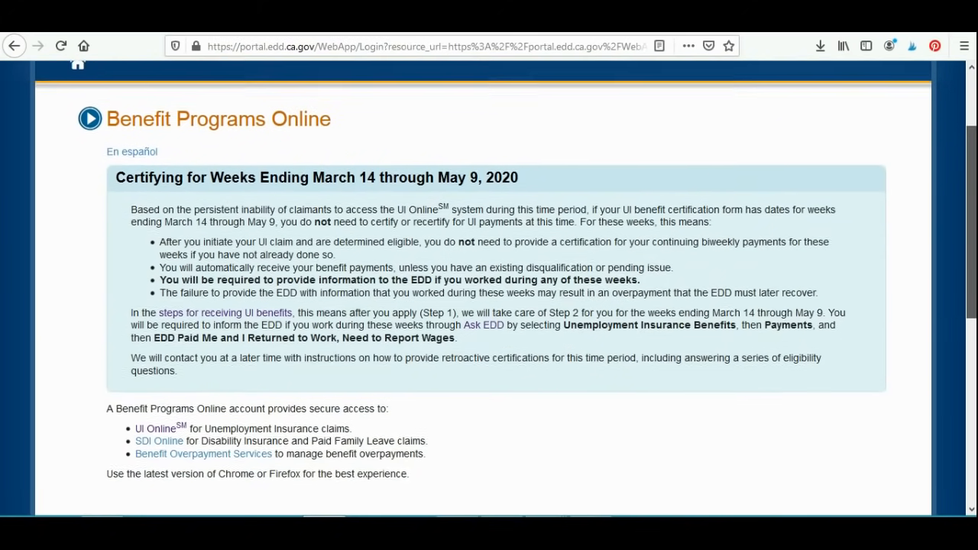
pyautogui.scroll(-1, 488, 305)
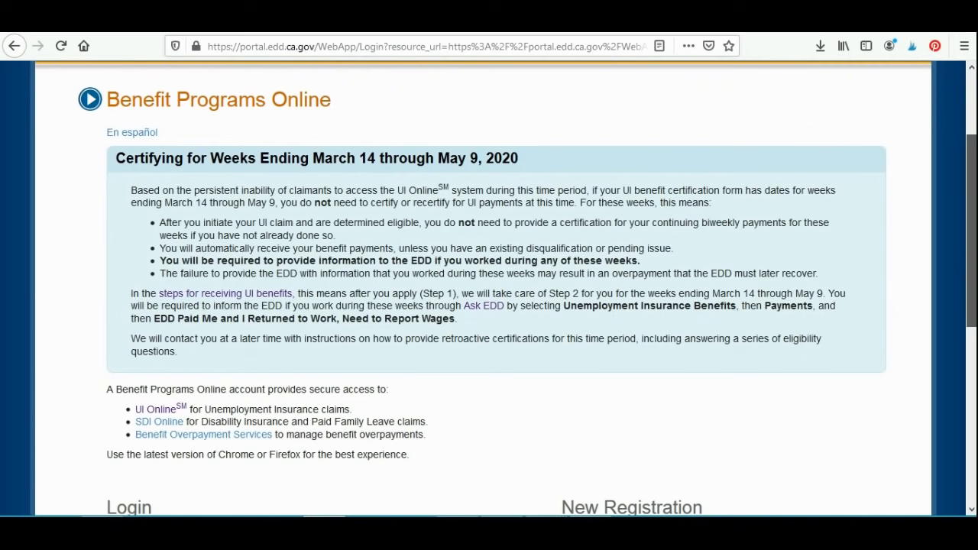
pyautogui.scroll(1, 488, 305)
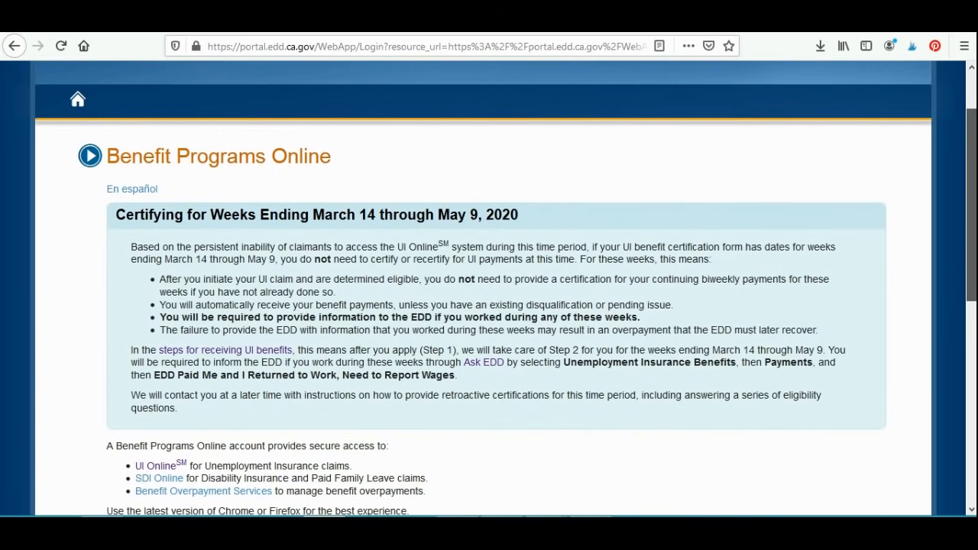
pyautogui.scroll(-3, 489, 306)
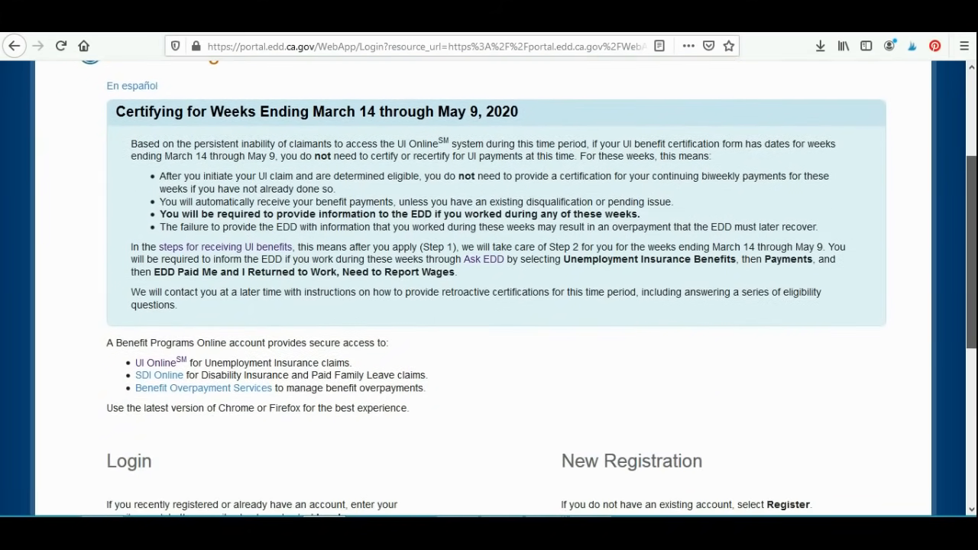
pyautogui.scroll(-6, 489, 306)
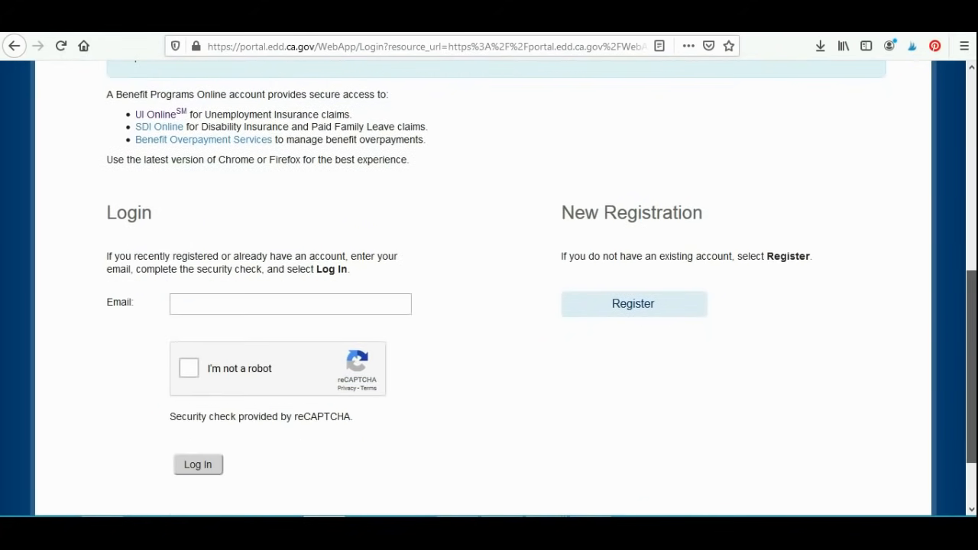
# Step: Start filing a new claim from the UI Online landing page
pyautogui.scroll(-1, 489, 305)
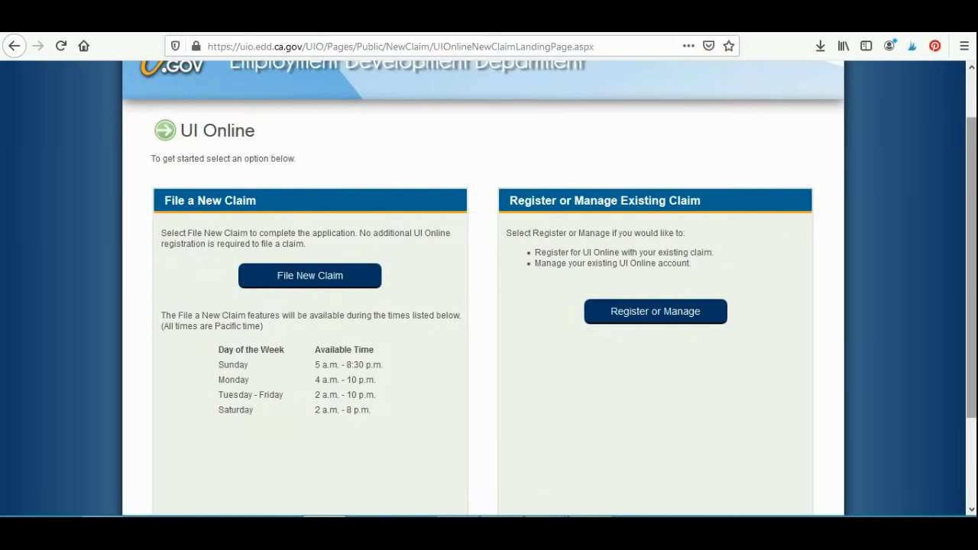
pyautogui.scroll(1, 489, 291)
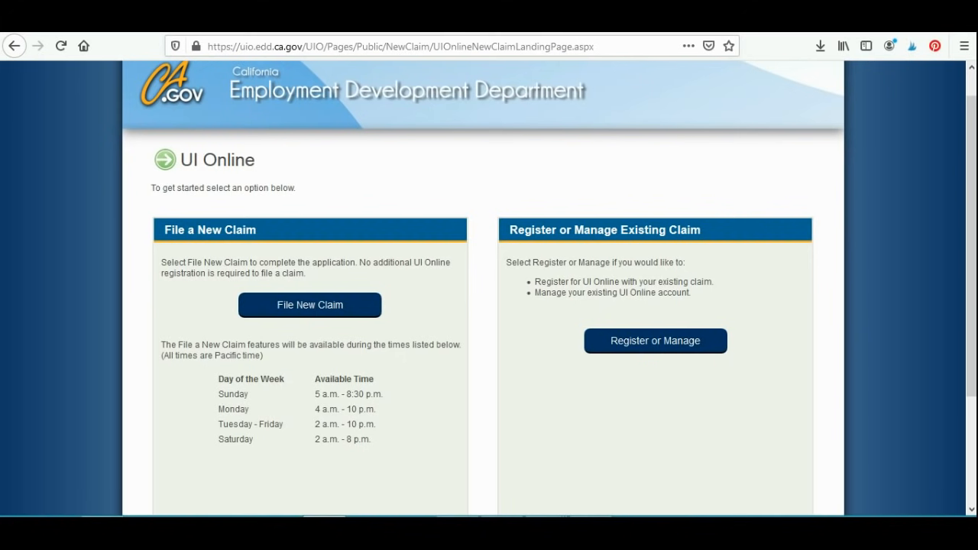
pyautogui.click(303, 306)
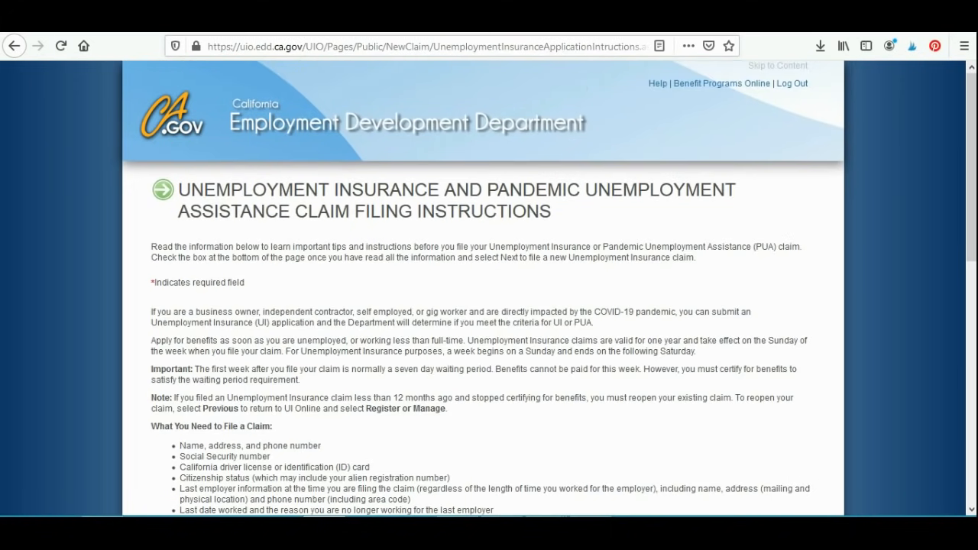
# Step: Acknowledge having read the claim filing instructions and continue to the Application for Unemployment Insurance questions
pyautogui.moveTo(204, 189); pyautogui.dragTo(556, 212)
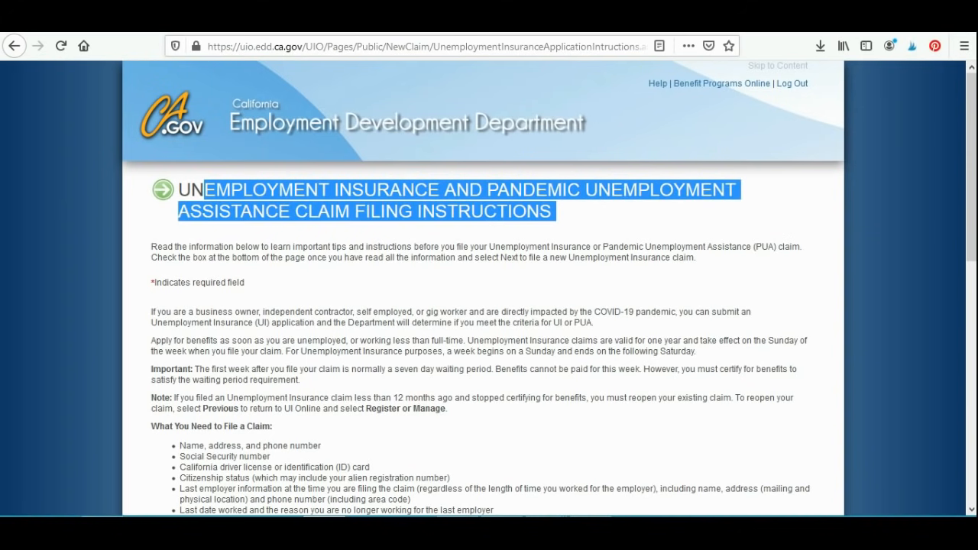
pyautogui.click(562, 217)
pyautogui.moveTo(971, 166); pyautogui.dragTo(971, 399)
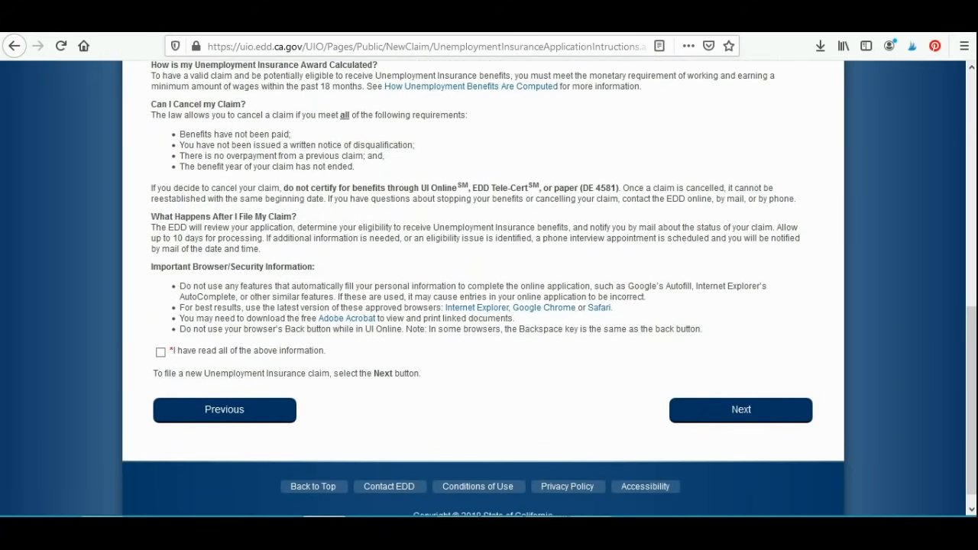
pyautogui.click(161, 352)
pyautogui.click(741, 410)
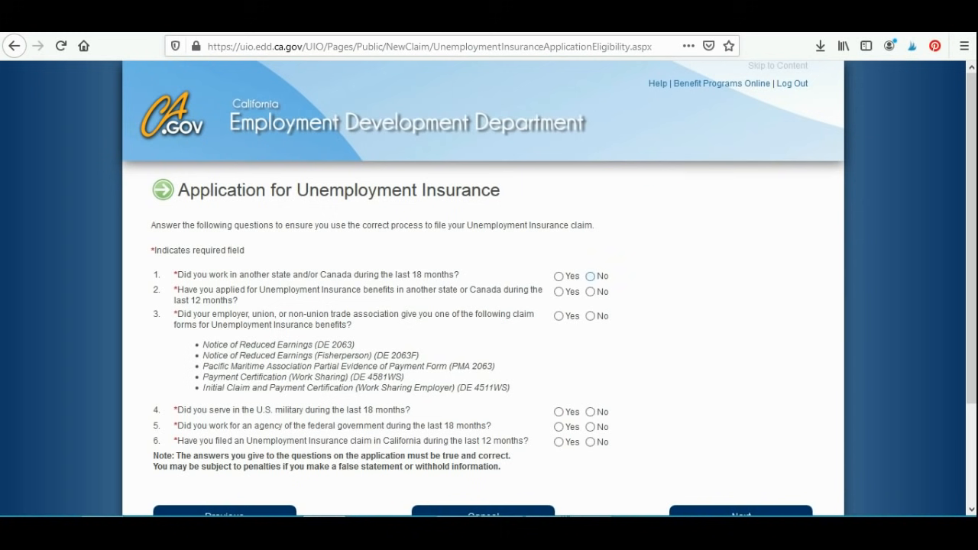
# Step: Answer No to eligibility questions 1 to 5 and Yes to having filed a California claim in the last 12 months, and continue
pyautogui.click(590, 275)
pyautogui.click(589, 291)
pyautogui.click(590, 315)
pyautogui.click(590, 412)
pyautogui.click(589, 427)
pyautogui.click(558, 442)
pyautogui.scroll(-2, 489, 306)
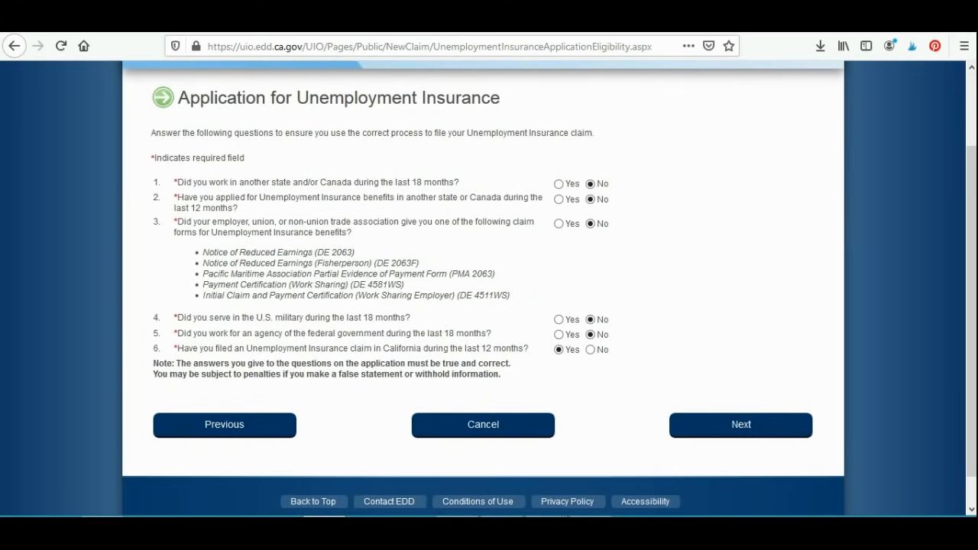
pyautogui.click(741, 424)
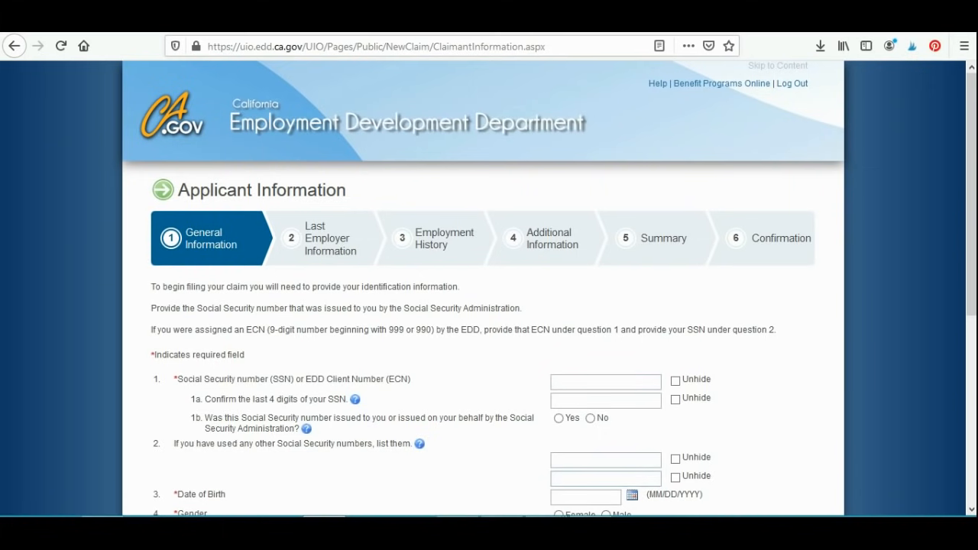
# Step: Look over the Applicant Information form, and on the ID page answer Yes to having a state-issued ID with CA - California as issuer
pyautogui.scroll(-5, 489, 288)
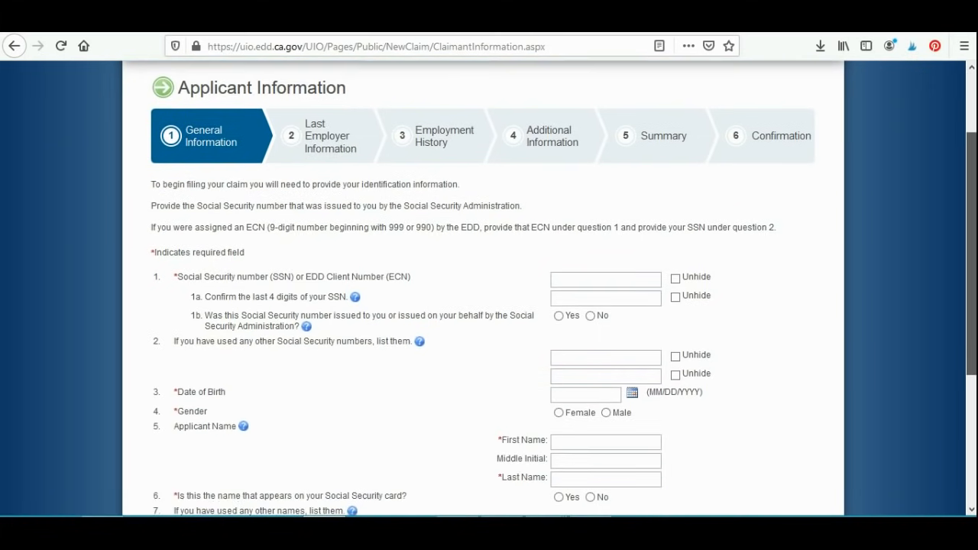
pyautogui.scroll(-2, 489, 288)
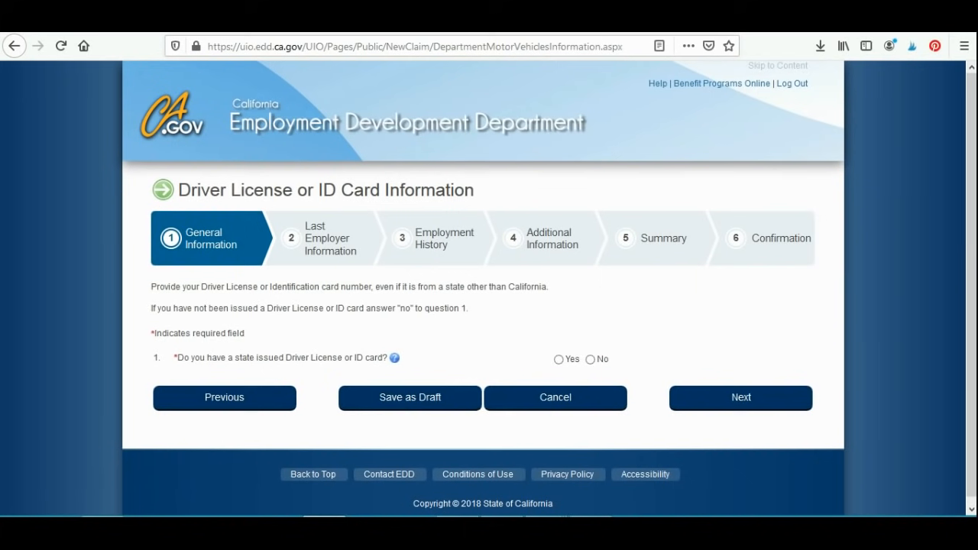
pyautogui.click(558, 359)
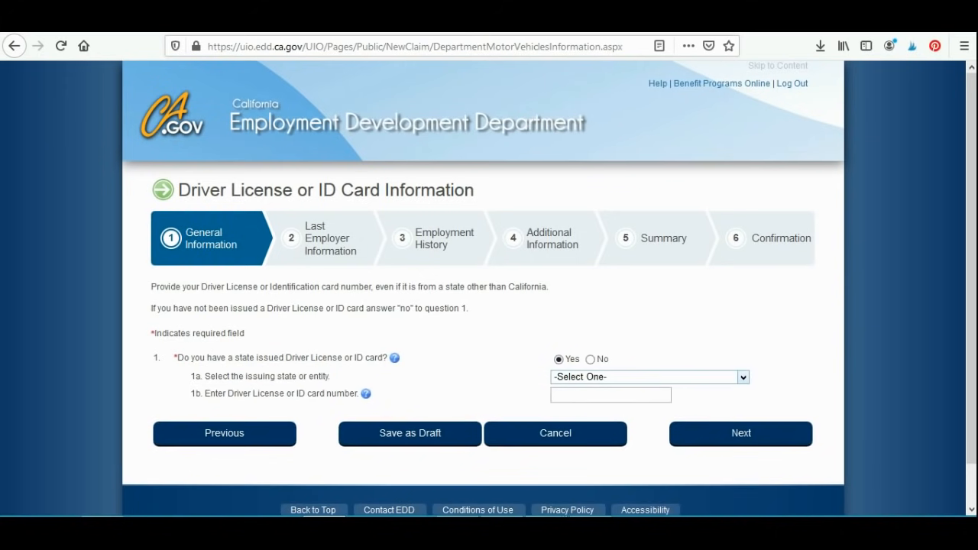
pyautogui.click(743, 378)
pyautogui.click(585, 155)
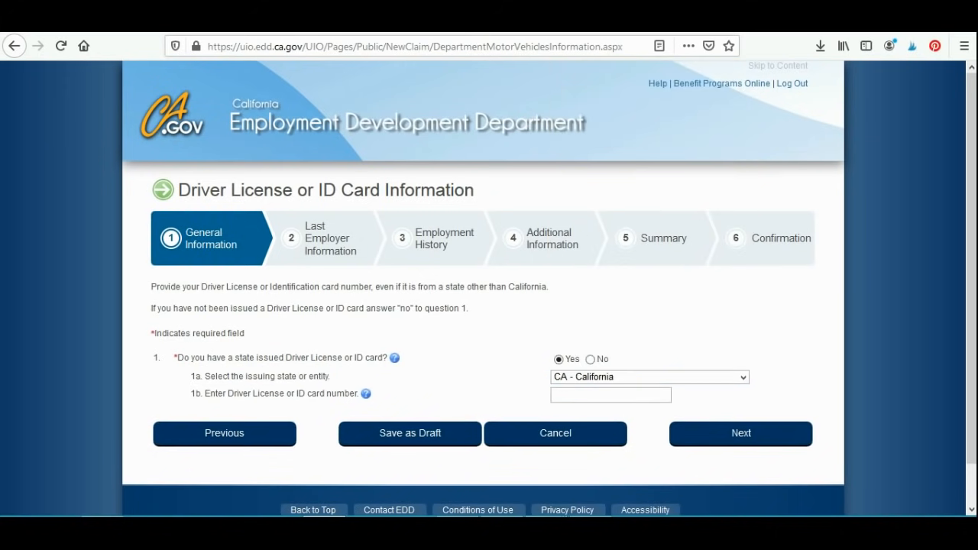
pyautogui.click(611, 395)
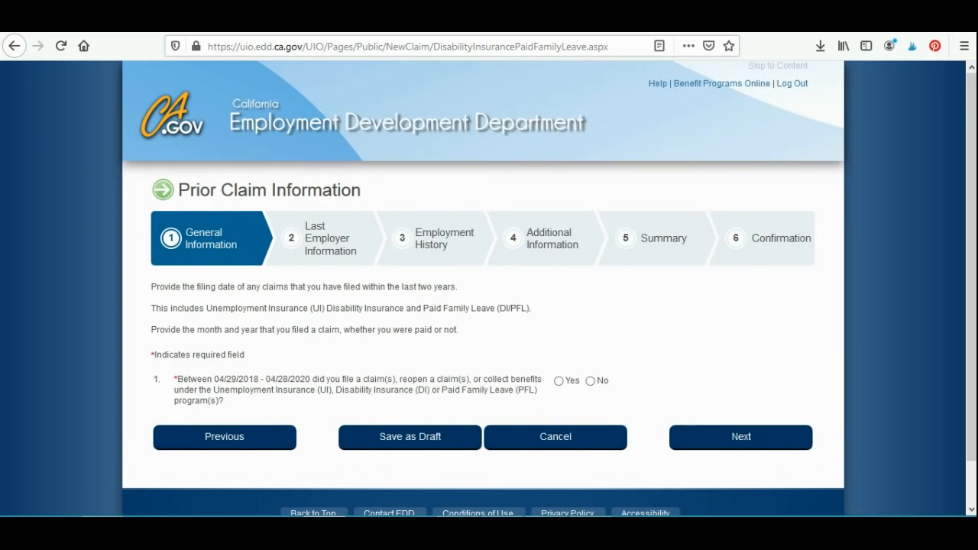
# Step: Answer Yes to having a prior claim, specify Unemployment Insurance filed in March 2020, and continue to the contact information
pyautogui.click(558, 381)
pyautogui.click(410, 445)
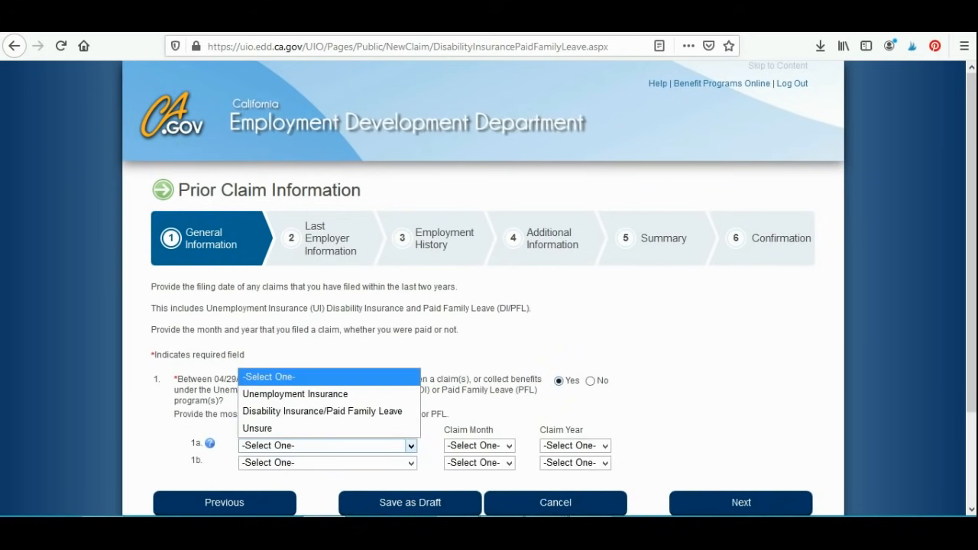
pyautogui.click(294, 393)
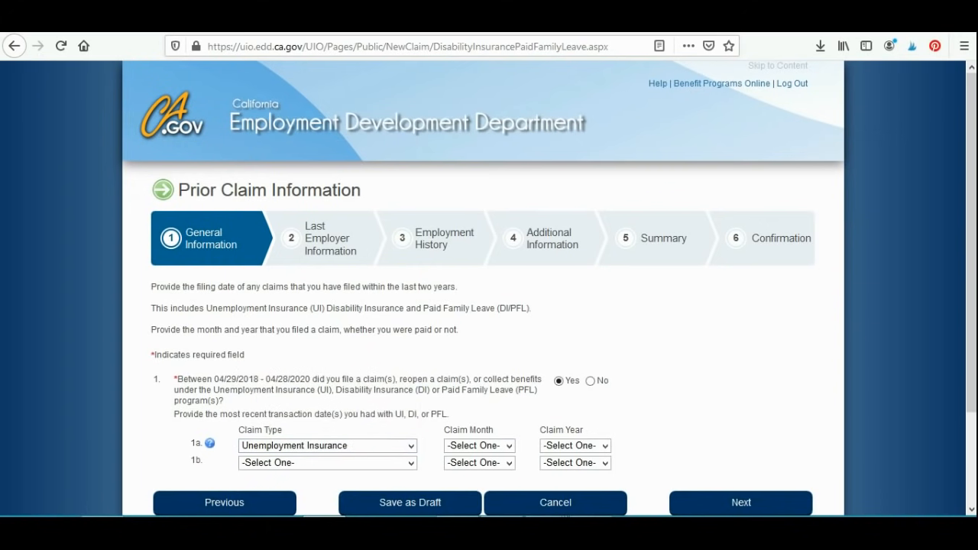
pyautogui.click(508, 446)
pyautogui.click(460, 274)
pyautogui.click(605, 445)
pyautogui.click(555, 393)
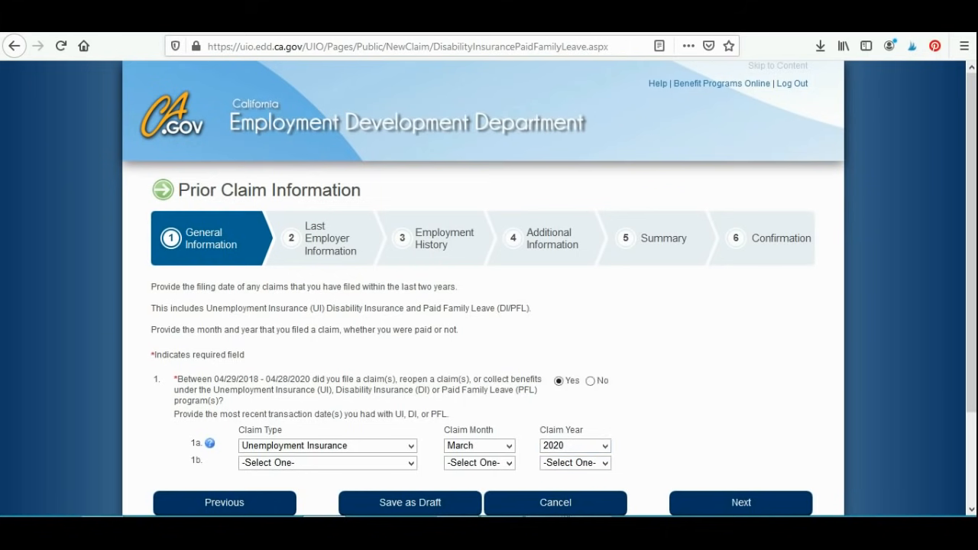
pyautogui.click(741, 502)
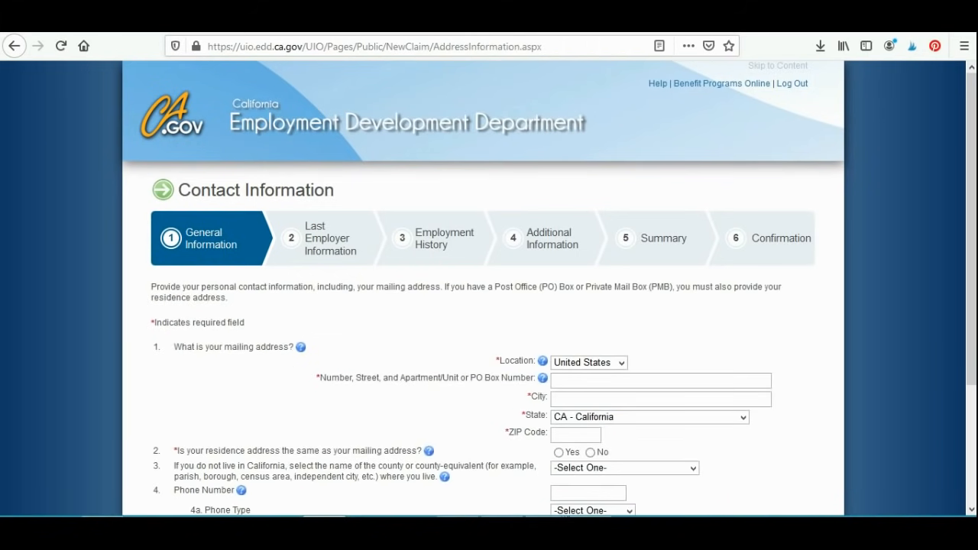
# Step: Fill in the street, city and ZIP code of the applicant's mailing address
pyautogui.scroll(-3, 489, 305)
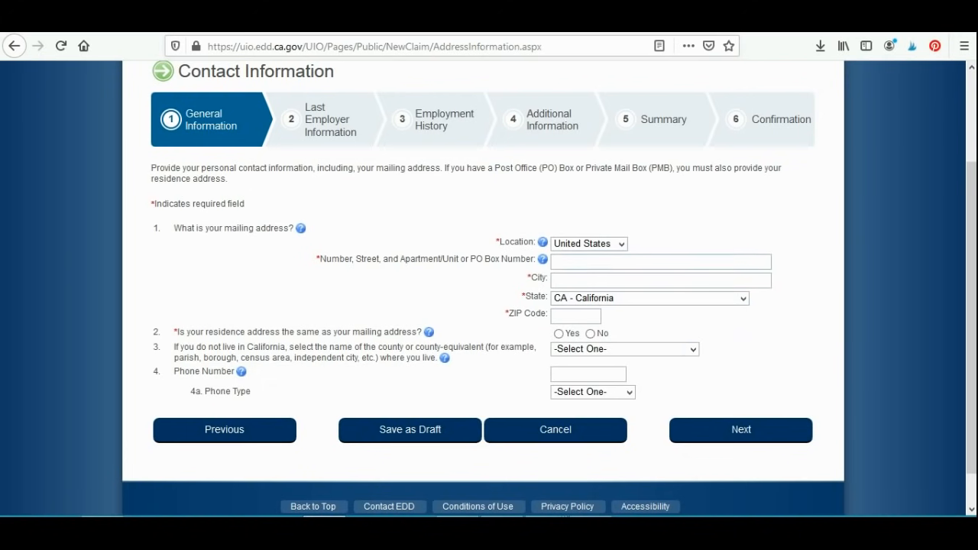
pyautogui.write('111 1 street')
pyautogui.press('Tab')
pyautogui.write('san jose9')
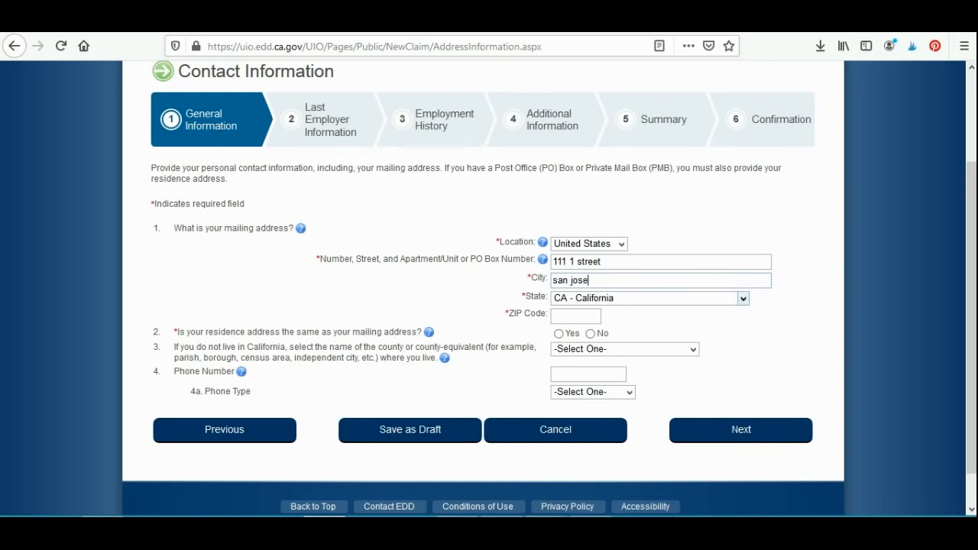
pyautogui.write('5111')
pyautogui.press('BackSpace')
pyautogui.press('BackSpace')
pyautogui.press('BackSpace')
pyautogui.press('BackSpace')
pyautogui.press('BackSpace')
pyautogui.press('Tab')
pyautogui.write('95111')
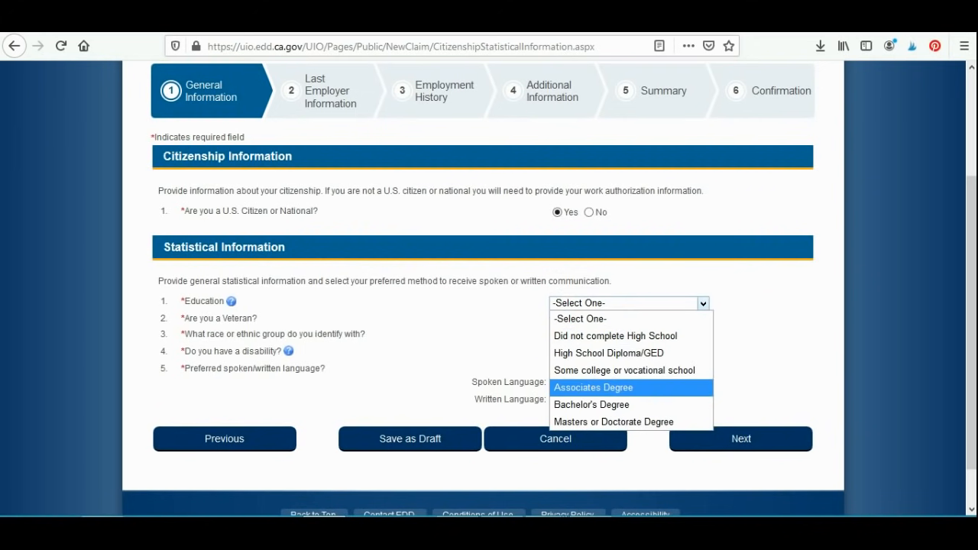
# Step: Set education to Masters or Doctorate Degree, veteran status to No, and ethnic group to White, not Hispanic
pyautogui.click(631, 422)
pyautogui.click(649, 336)
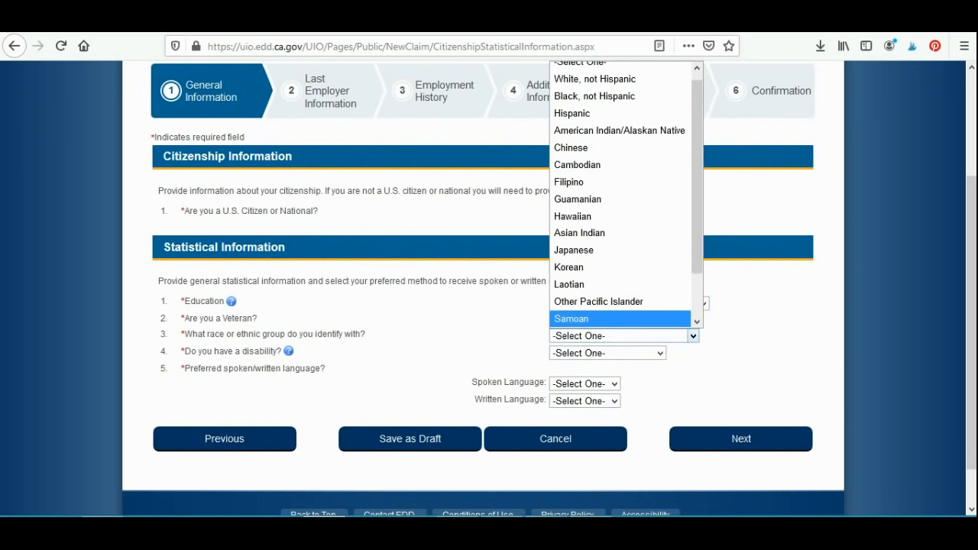
pyautogui.click(649, 336)
pyautogui.click(589, 320)
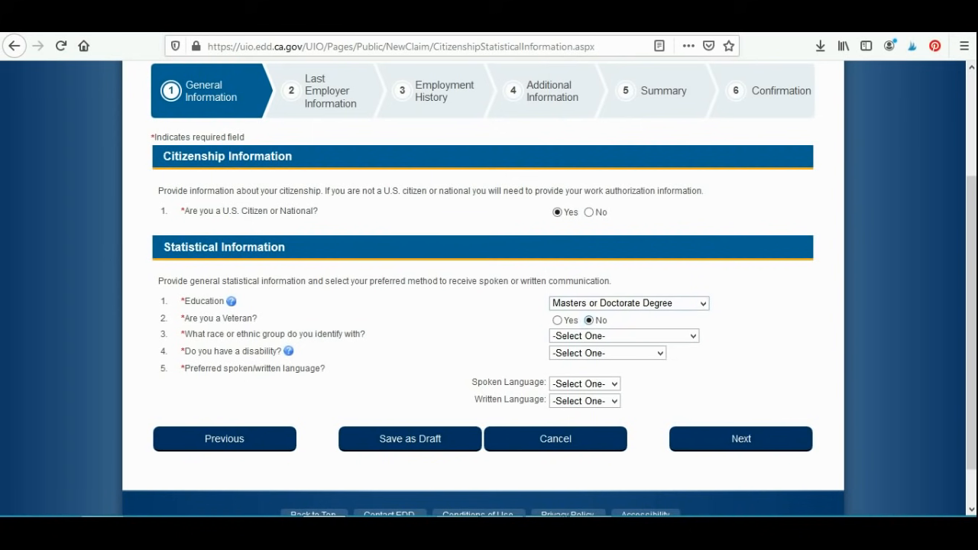
pyautogui.click(693, 336)
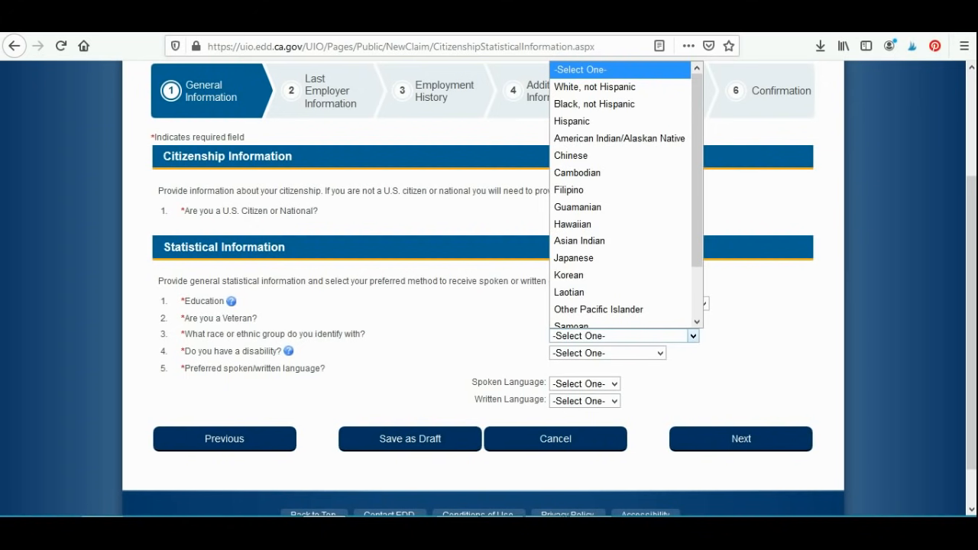
pyautogui.click(594, 87)
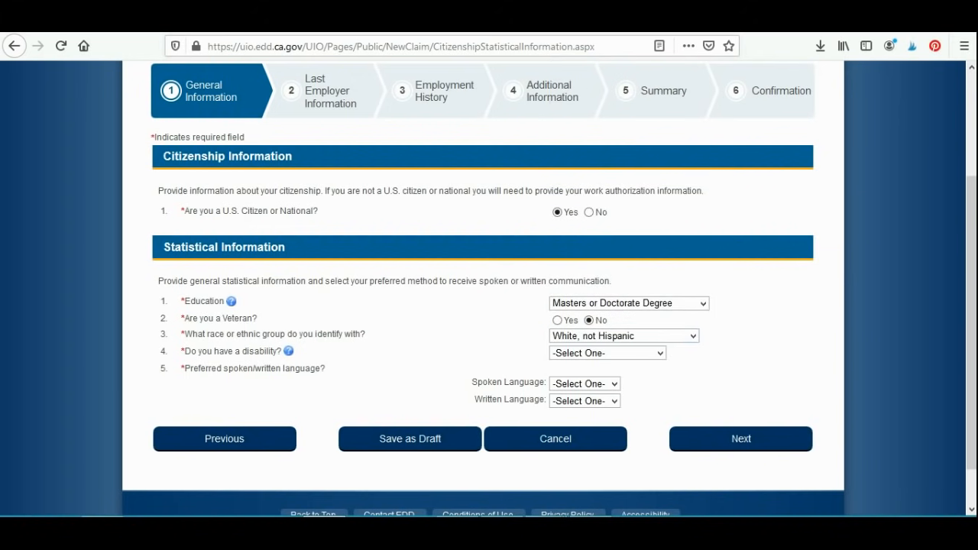
# Step: Change the education level to Bachelor's Degree and answer No to the disability question
pyautogui.click(660, 353)
pyautogui.click(703, 303)
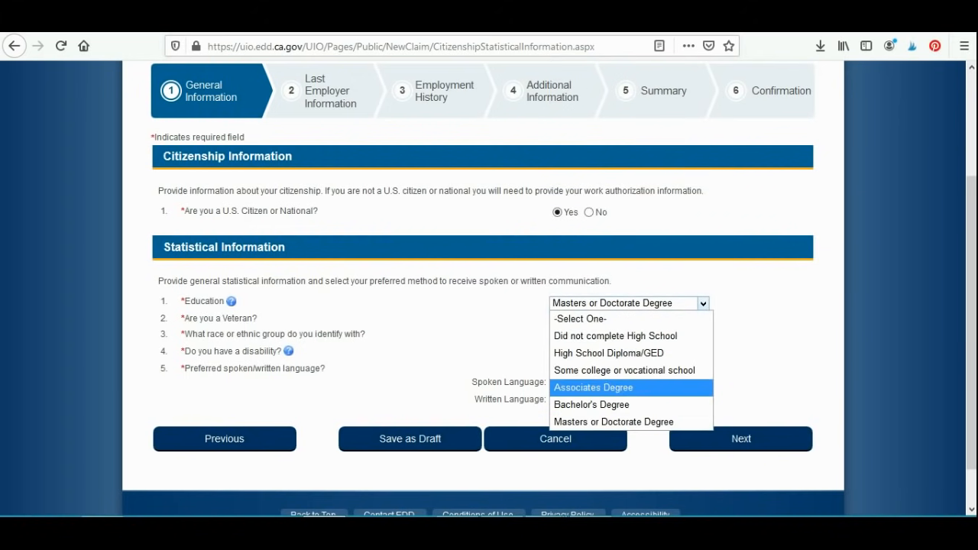
pyautogui.click(627, 405)
pyautogui.click(660, 352)
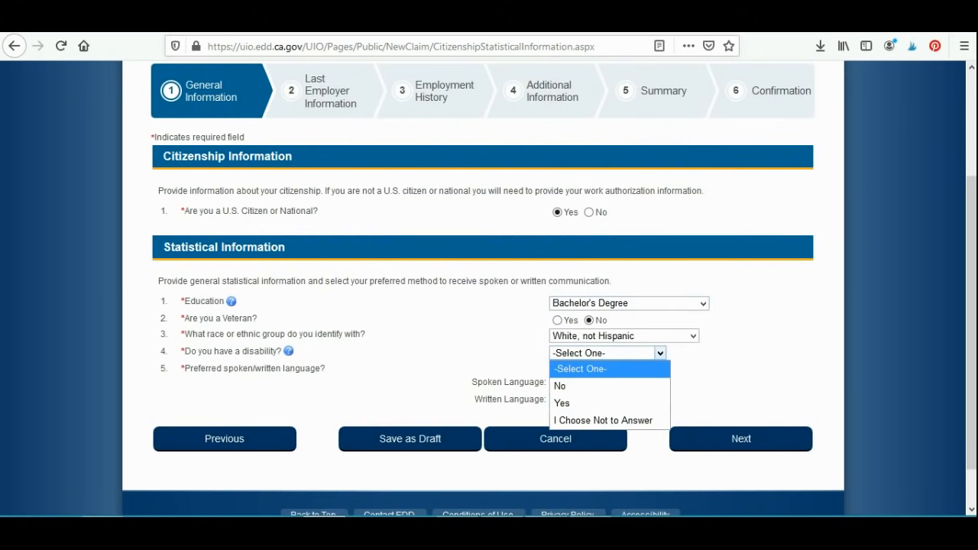
pyautogui.click(610, 386)
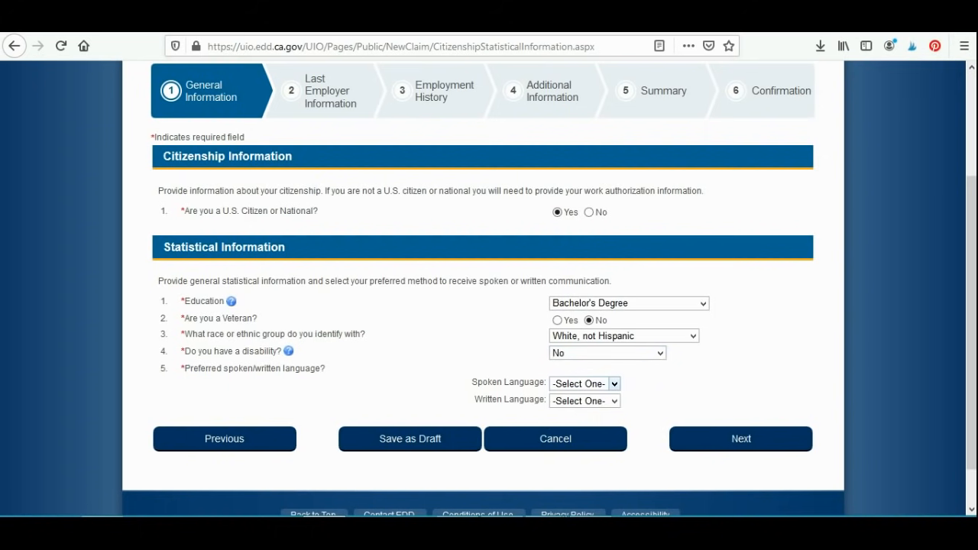
# Step: Set both the spoken and written language to English and submit the statistical information, retrying the failed page
pyautogui.click(584, 383)
pyautogui.click(569, 432)
pyautogui.click(613, 401)
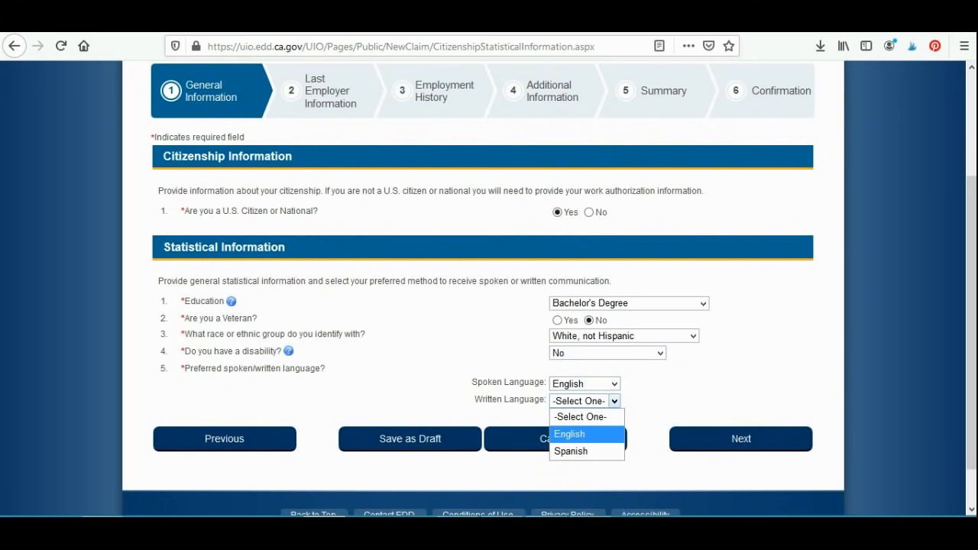
pyautogui.click(569, 433)
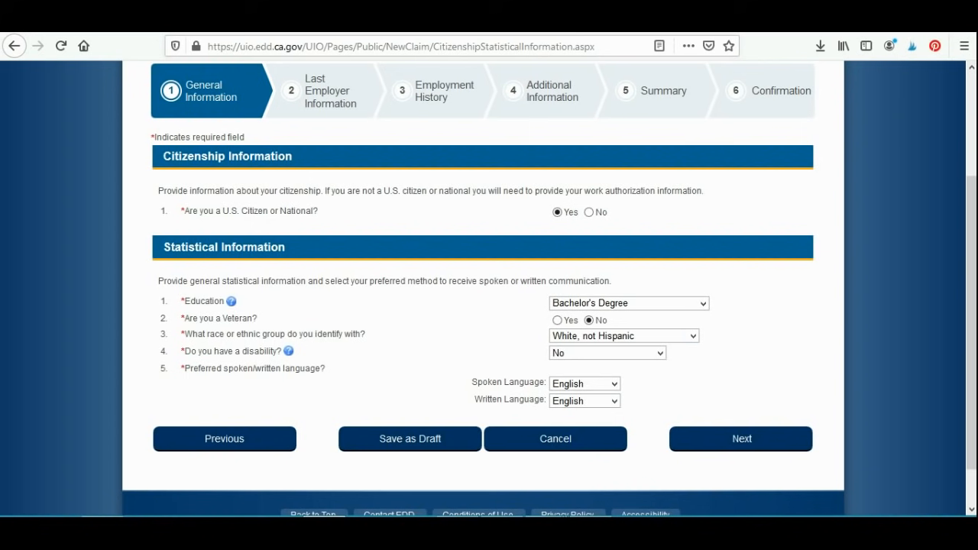
pyautogui.click(741, 438)
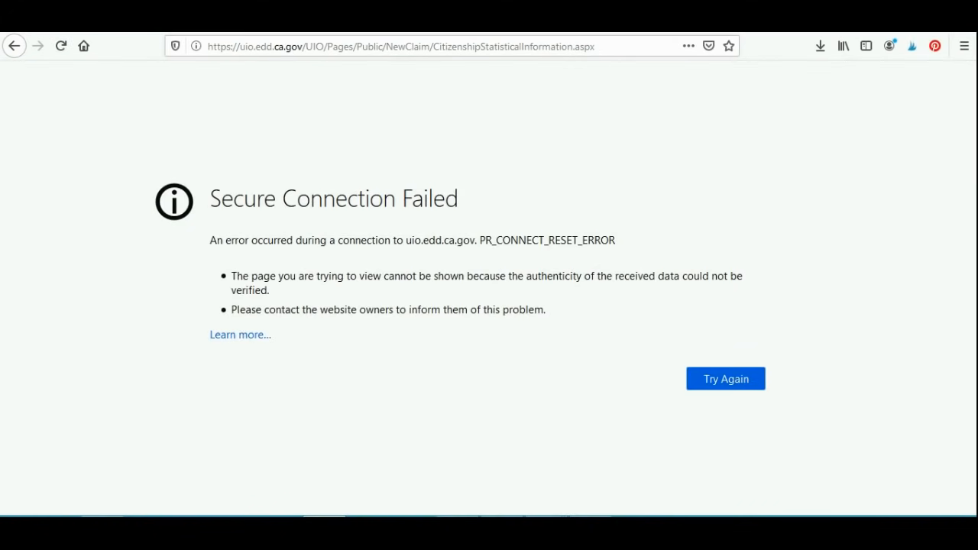
pyautogui.click(726, 379)
pyautogui.press('Return')
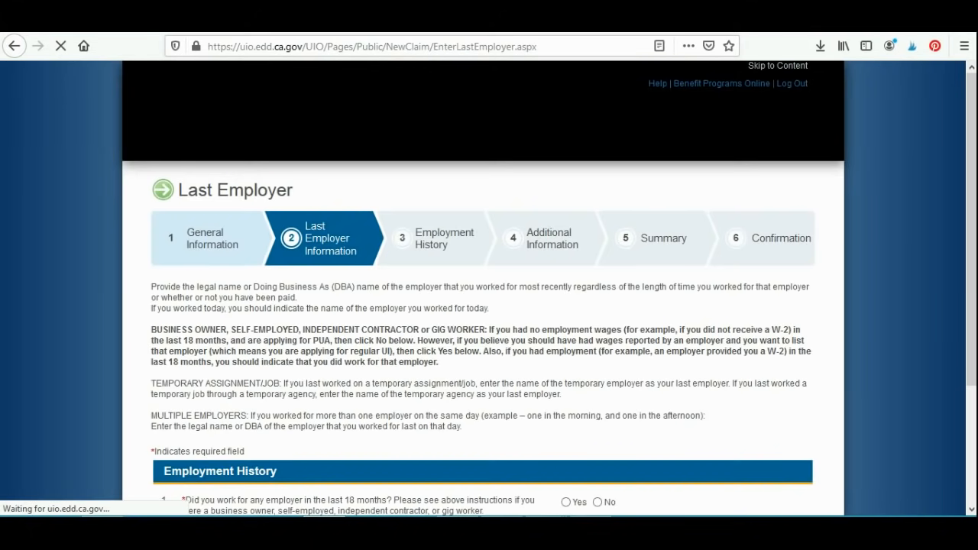
# Step: Highlight the Last Employer instructions for business owners, self-employed people, independent contractors and gig workers to read them
pyautogui.moveTo(970, 230); pyautogui.dragTo(971, 295)
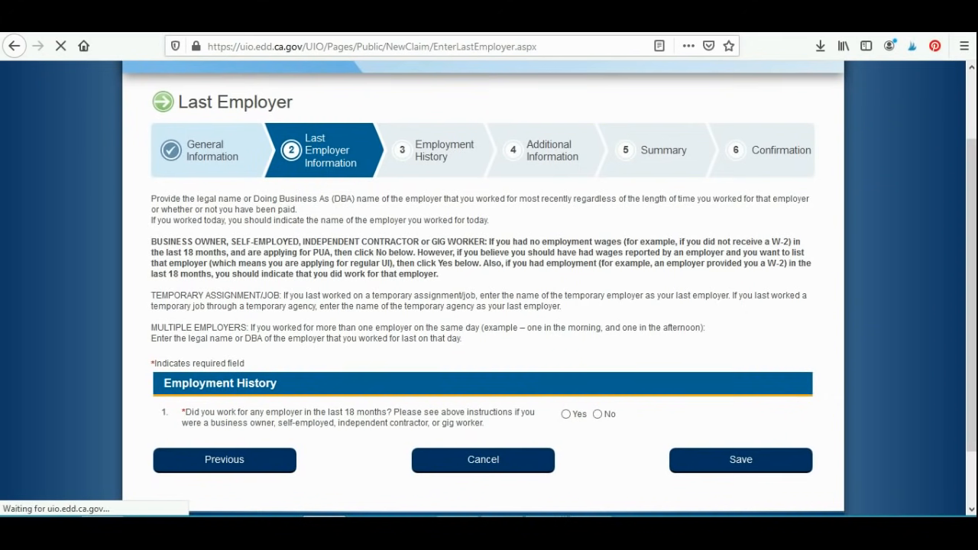
pyautogui.moveTo(151, 241); pyautogui.dragTo(438, 273)
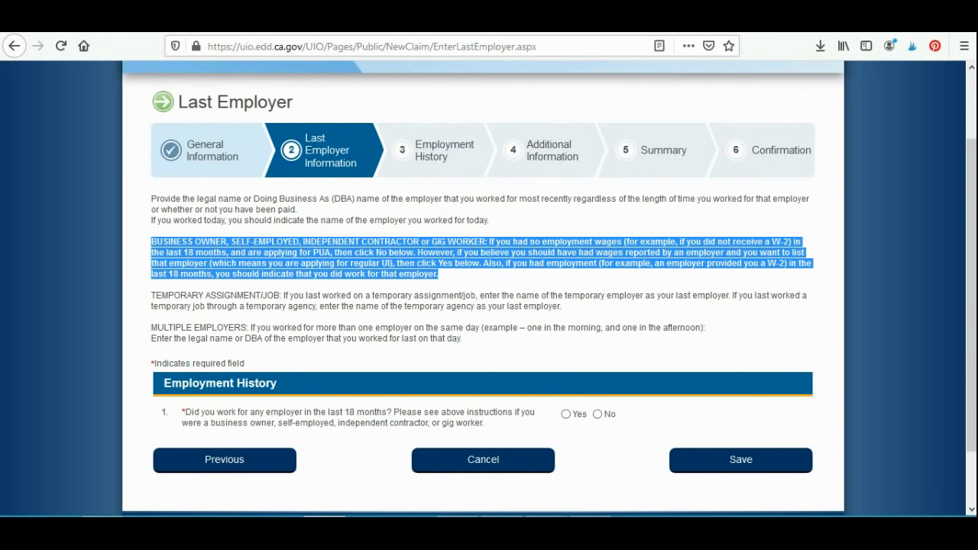
pyautogui.click(483, 277)
pyautogui.moveTo(694, 242); pyautogui.dragTo(438, 274)
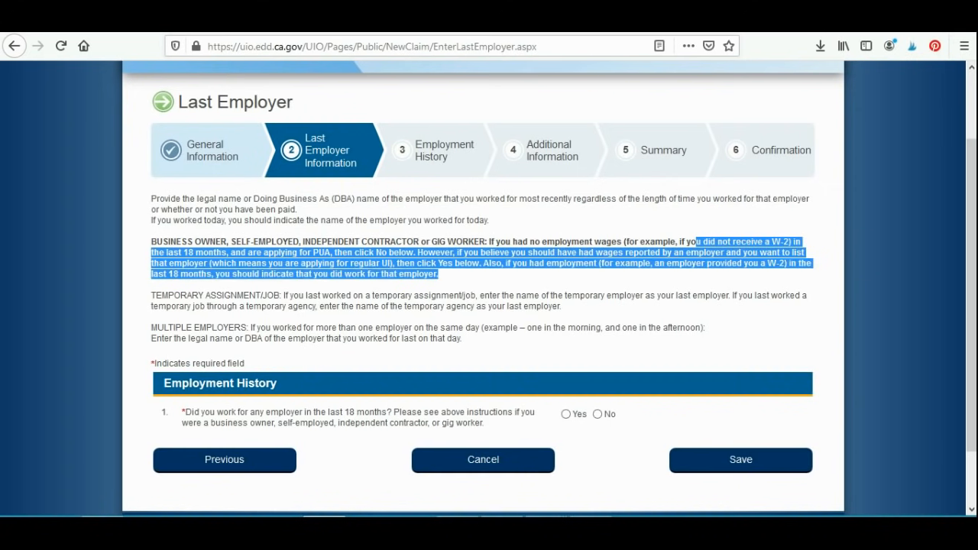
pyautogui.click(440, 275)
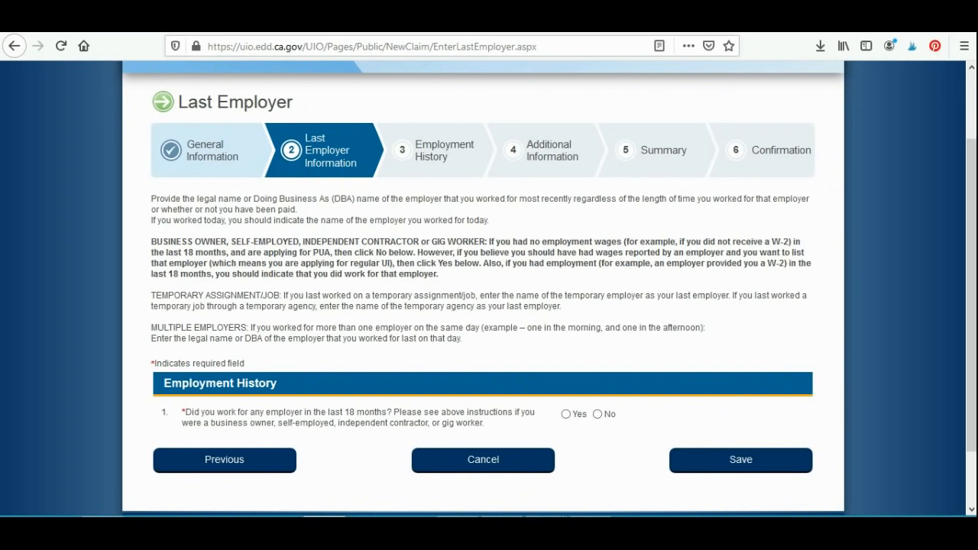
# Step: Answer No to having worked for any employer in the last 18 months and No to working for an educational institution, submitting each page
pyautogui.click(597, 414)
pyautogui.click(740, 459)
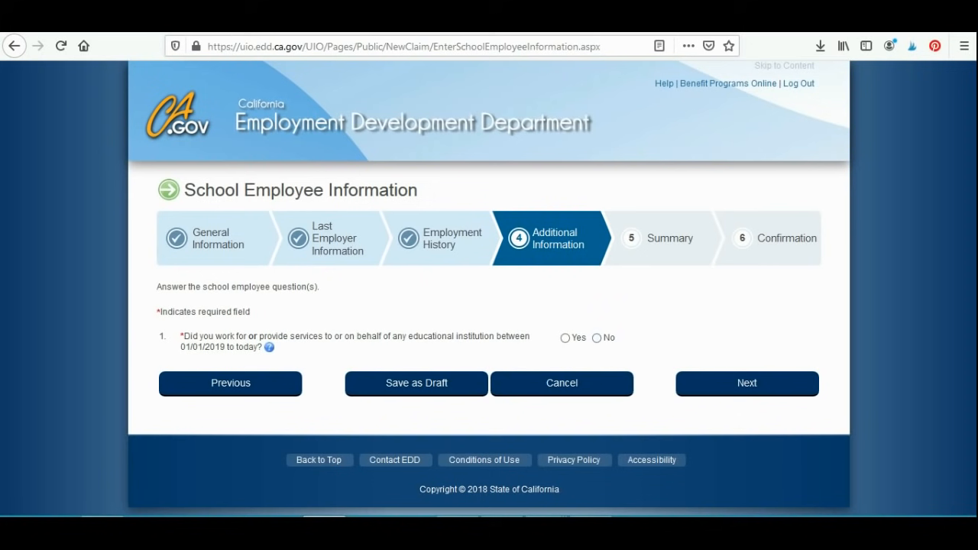
pyautogui.click(597, 338)
pyautogui.click(747, 384)
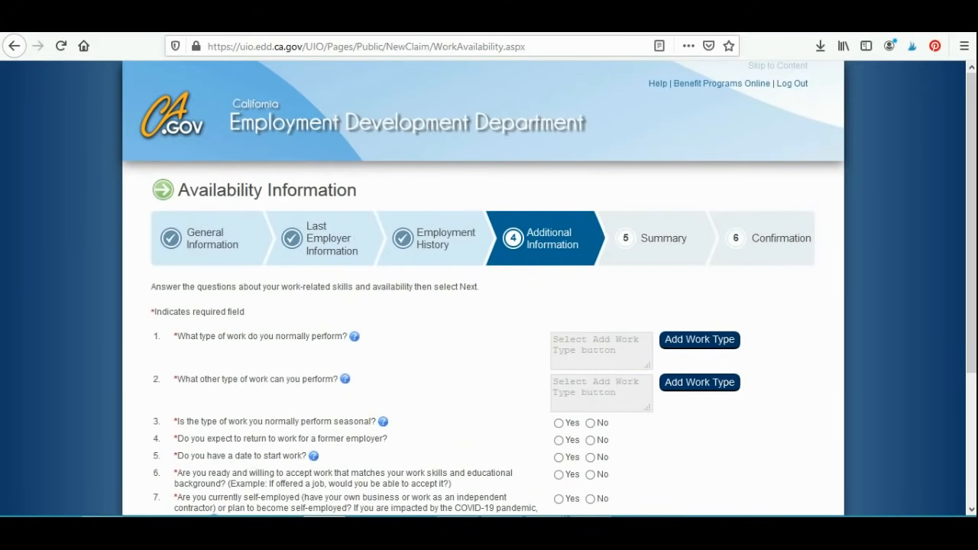
# Step: Try to search the work types for "photographer" as the normally performed work, resending the failed page
pyautogui.click(699, 340)
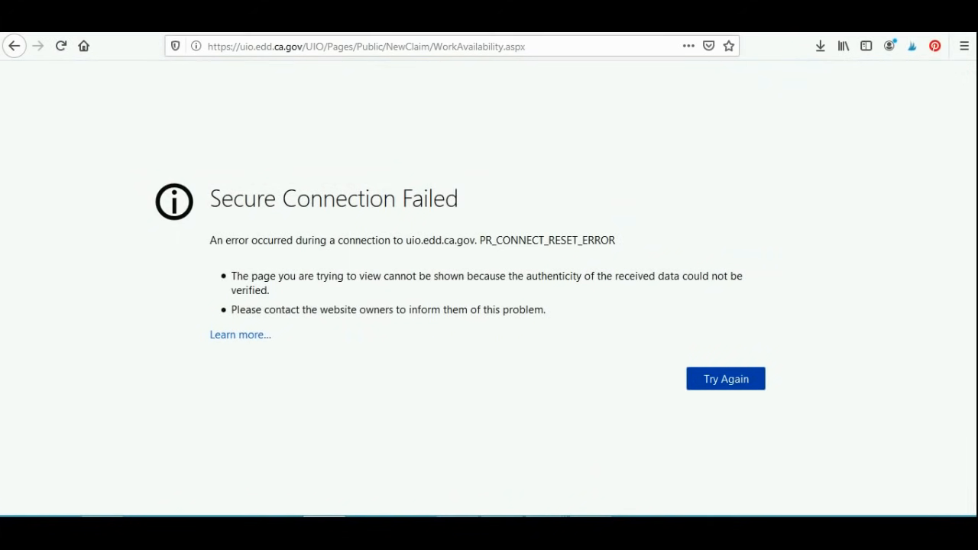
pyautogui.click(726, 379)
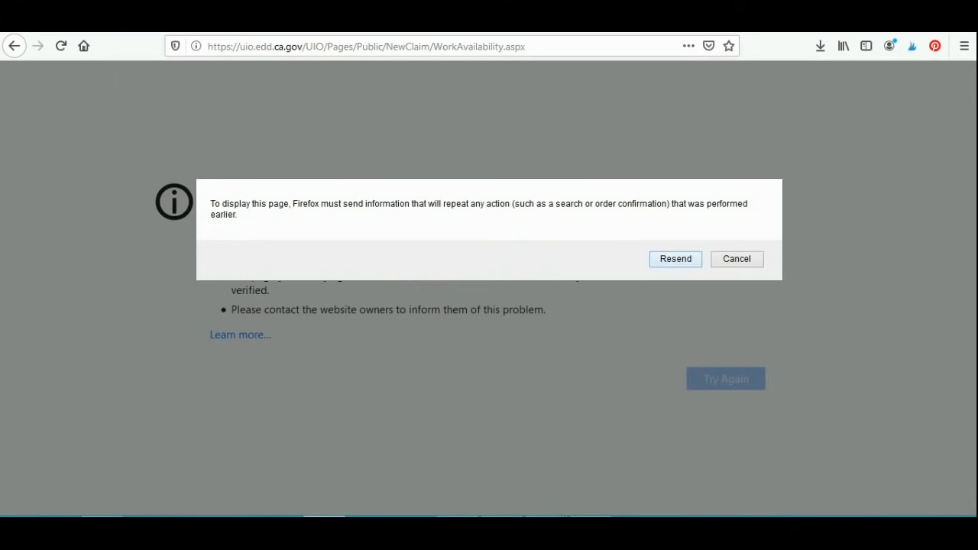
pyautogui.click(675, 259)
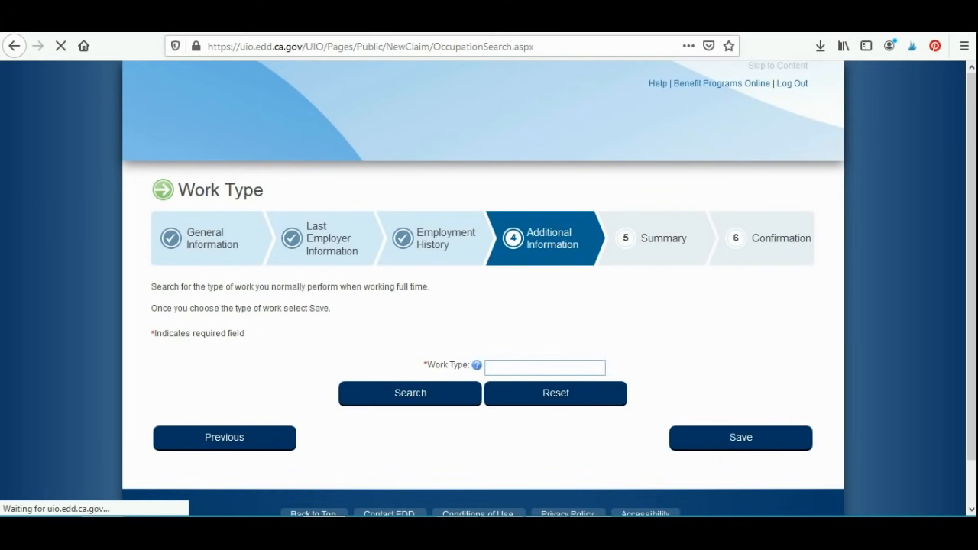
pyautogui.write('photographer')
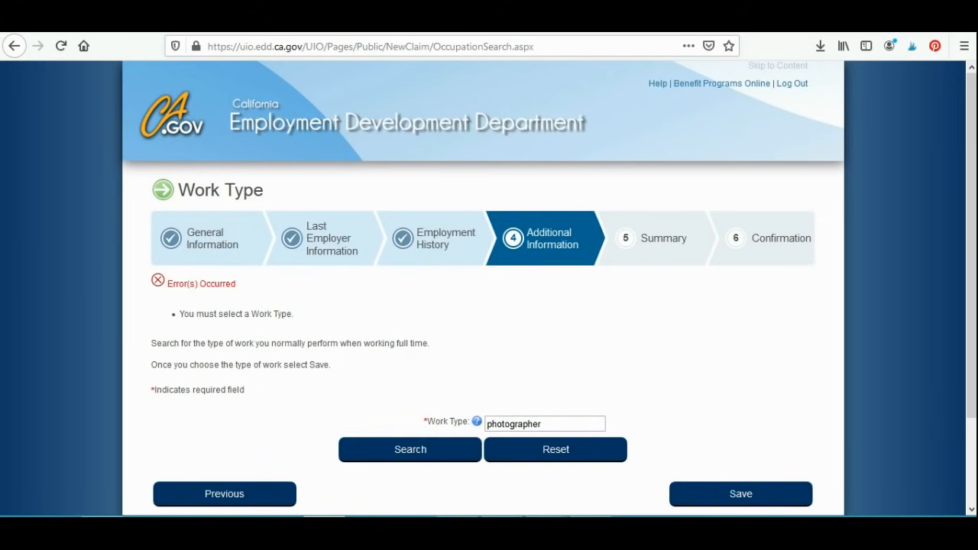
pyautogui.press('Return')
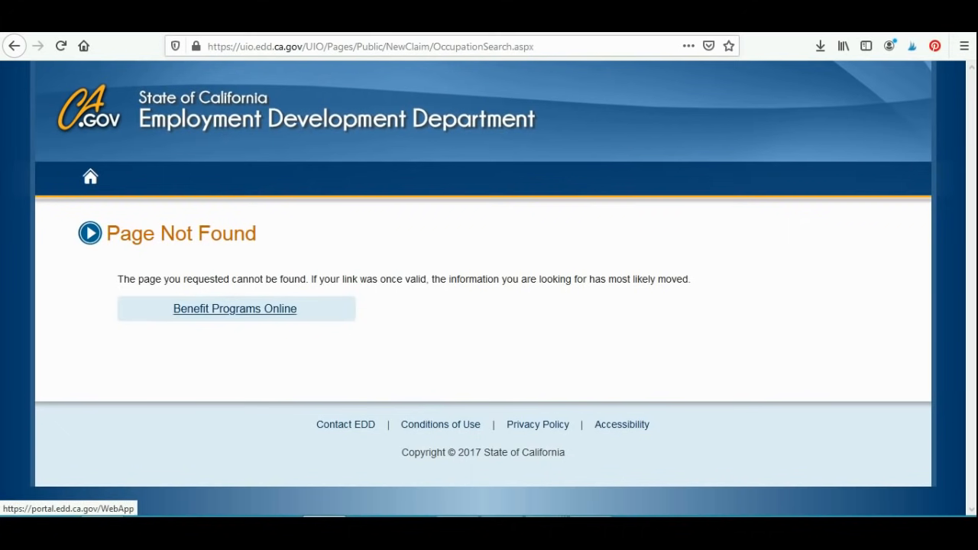
# Step: Return to UI Online through Benefit Programs Online, continue with the saved draft, and resubmit the school employee answer
pyautogui.click(234, 309)
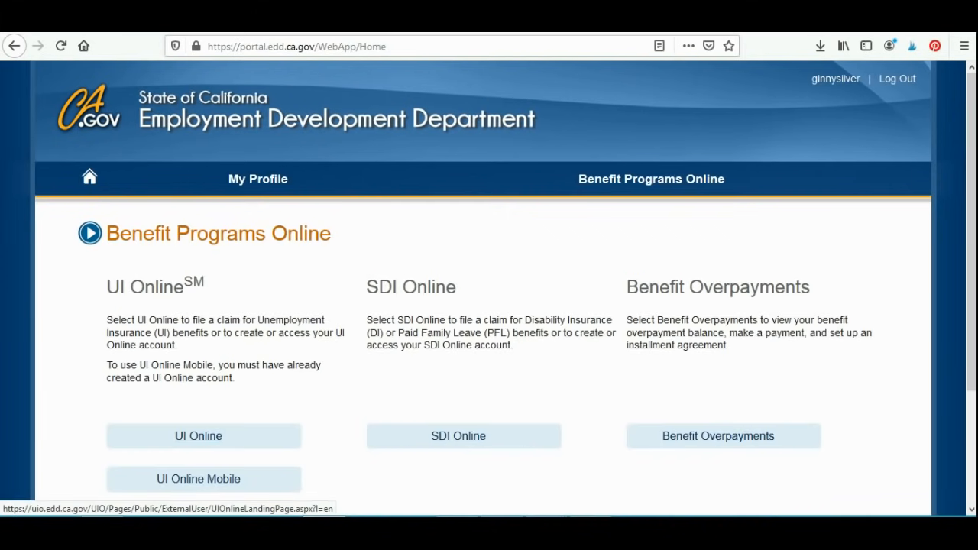
pyautogui.click(198, 435)
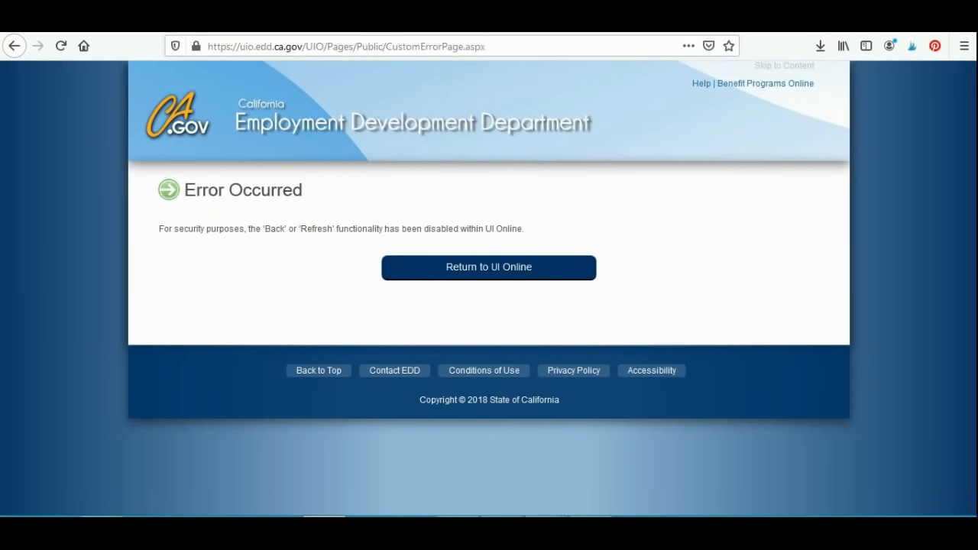
pyautogui.click(489, 267)
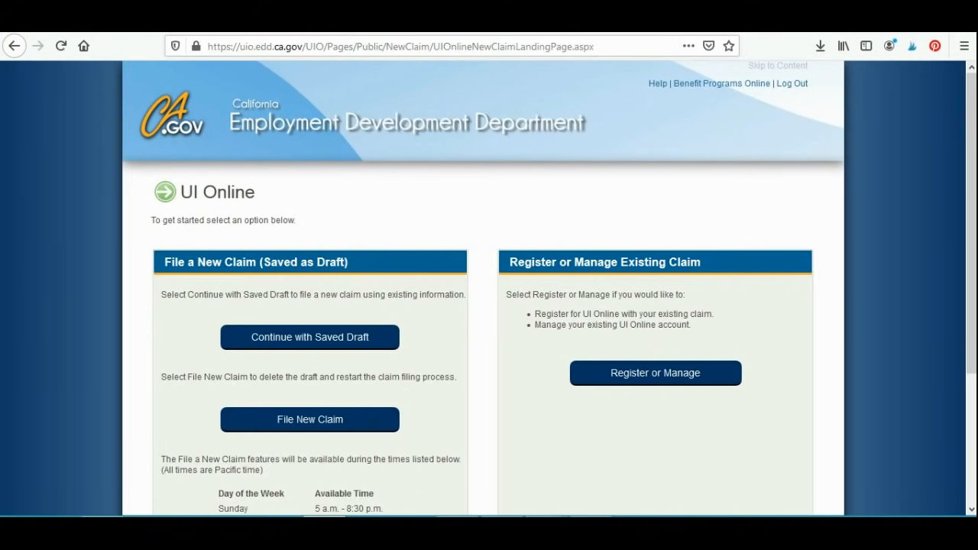
pyautogui.click(309, 337)
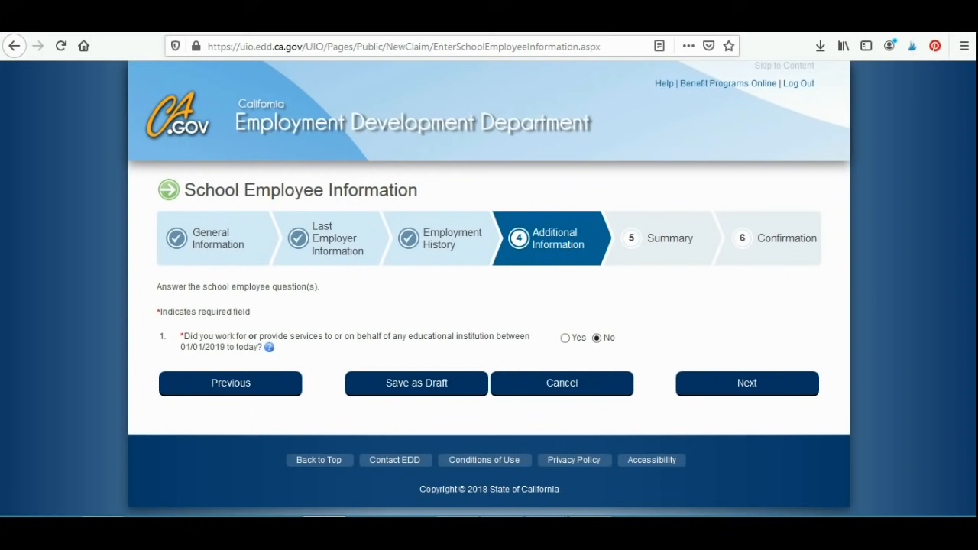
pyautogui.click(747, 383)
# Step: Search the work types for "photographer" and save PHOTOGRAPHER as the type of work normally performed
pyautogui.write('photographer')
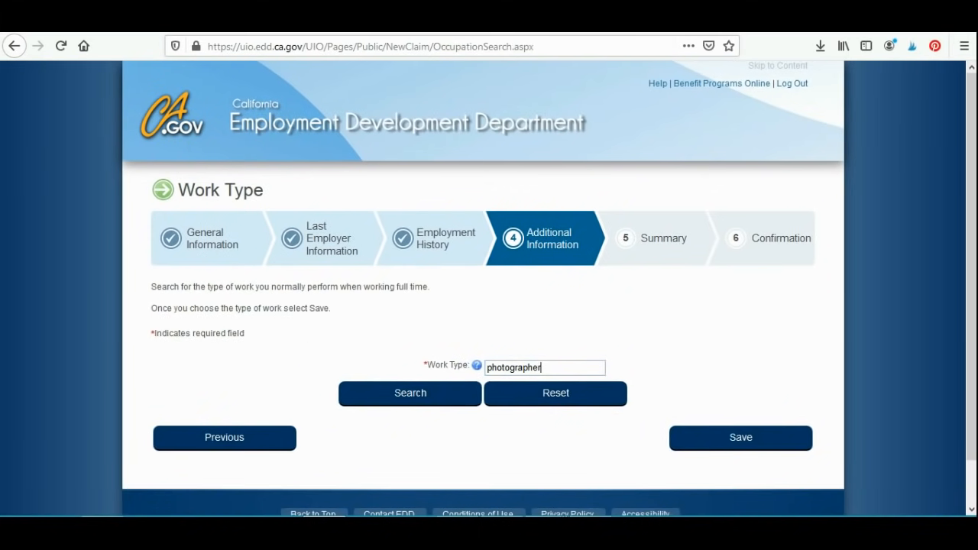
pyautogui.press('Return')
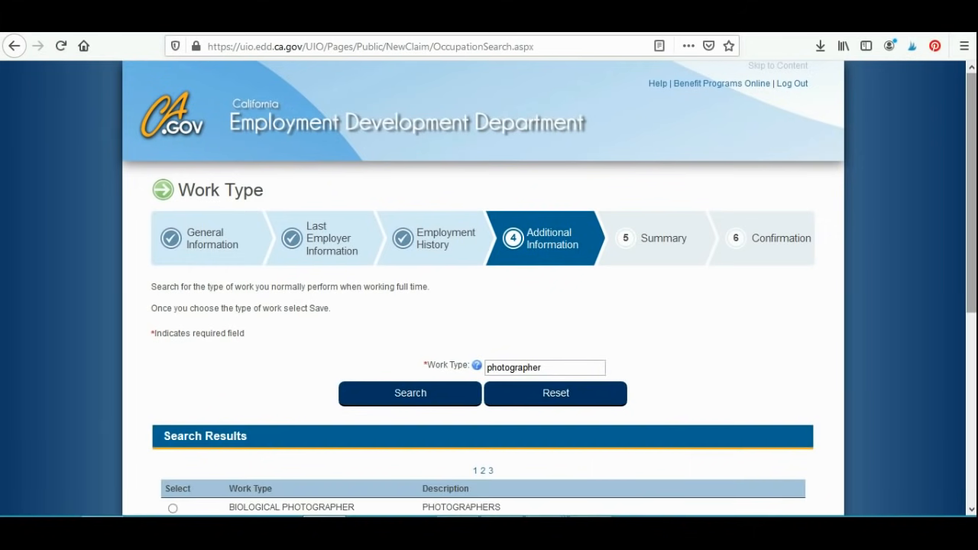
pyautogui.scroll(-3, 488, 306)
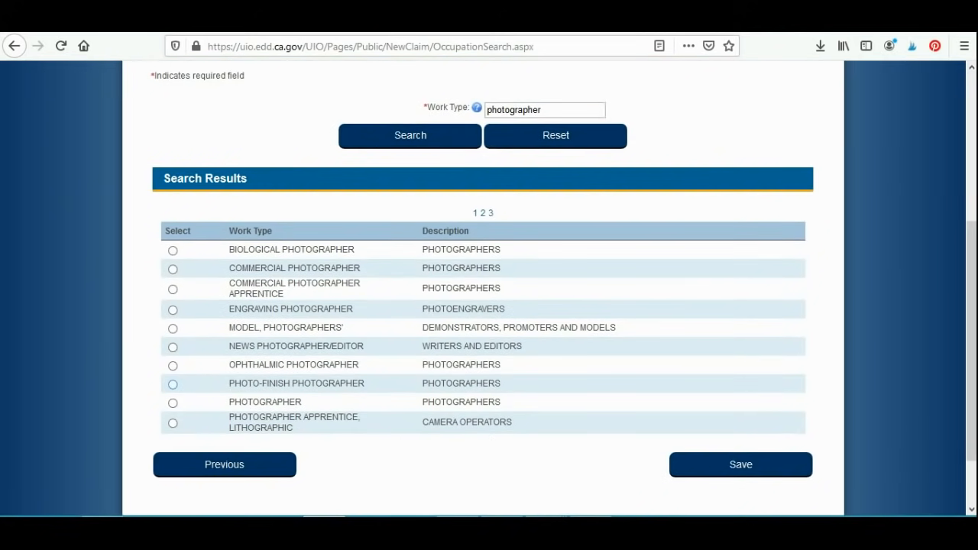
pyautogui.click(173, 403)
pyautogui.click(763, 468)
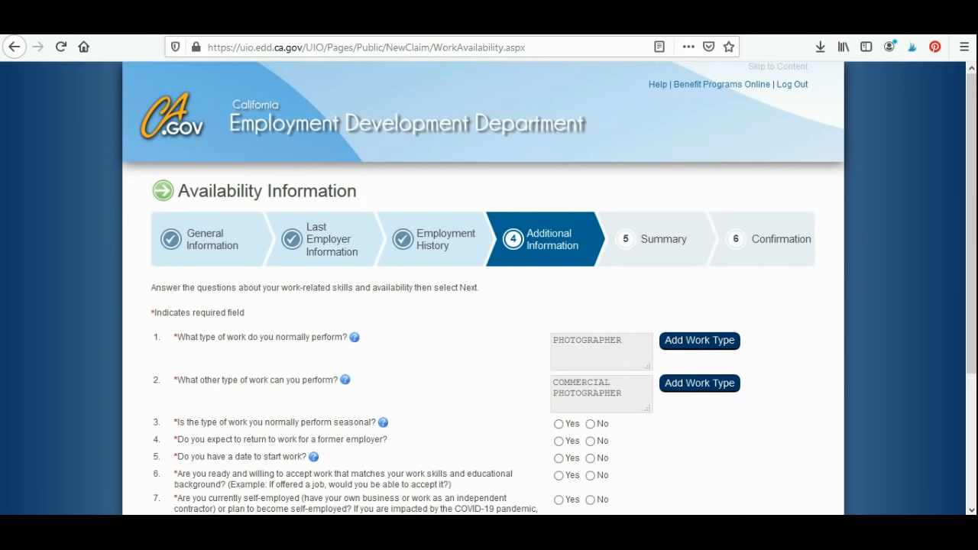
# Step: Answer No to seasonal work, returning to a former employer and having a start date, and Yes to being ready to accept work
pyautogui.scroll(-3, 489, 306)
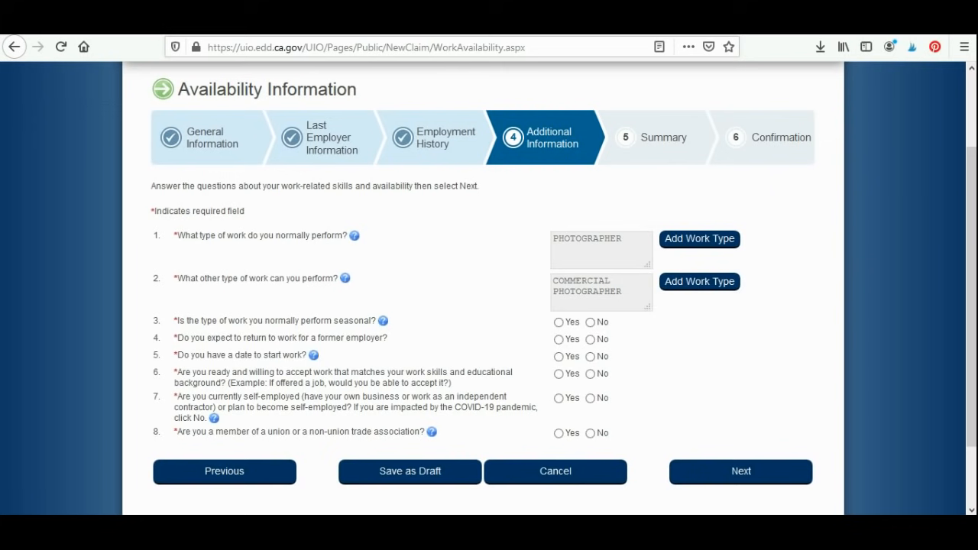
pyautogui.click(590, 321)
pyautogui.click(589, 339)
pyautogui.click(590, 357)
pyautogui.click(558, 374)
# Step: Read the question on current self-employment and its help entry, then close the help and resend the failed page
pyautogui.moveTo(354, 397); pyautogui.dragTo(220, 417)
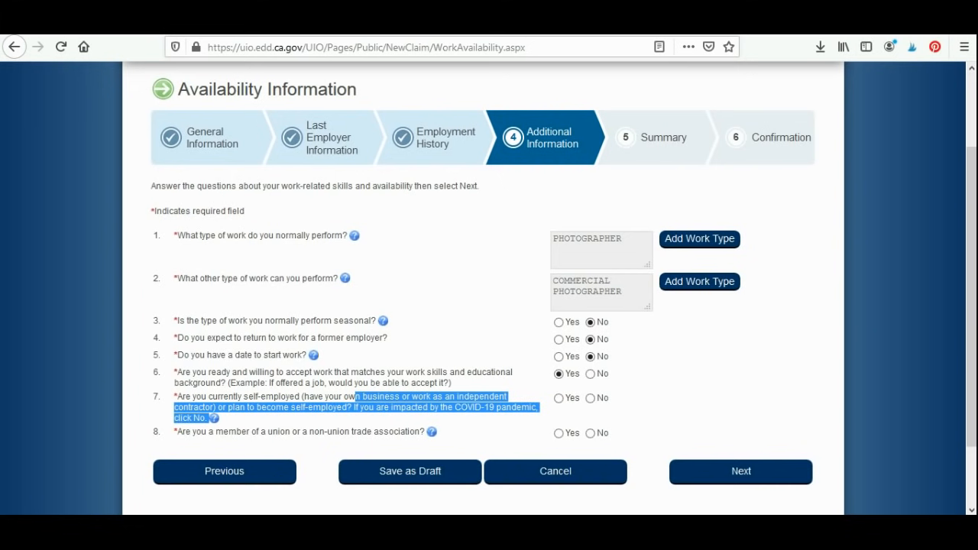
pyautogui.click(389, 418)
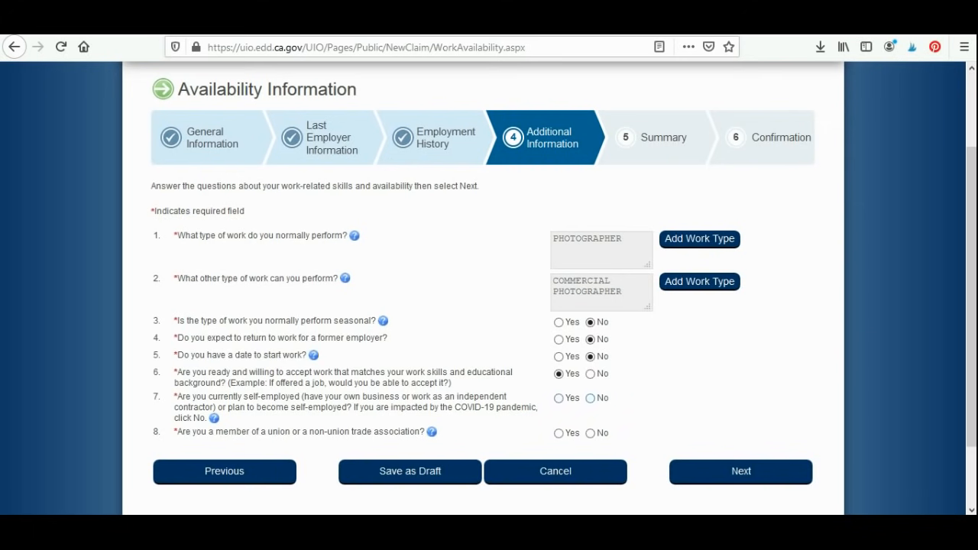
pyautogui.click(214, 418)
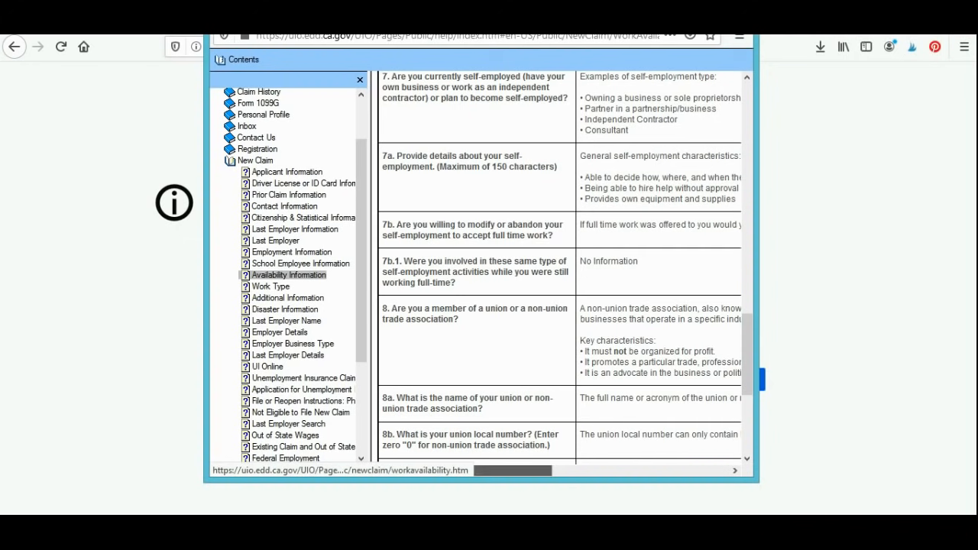
pyautogui.moveTo(514, 470)
pyautogui.mouseDown()
pyautogui.moveTo(548, 471)
pyautogui.moveTo(513, 471)
pyautogui.mouseUp()
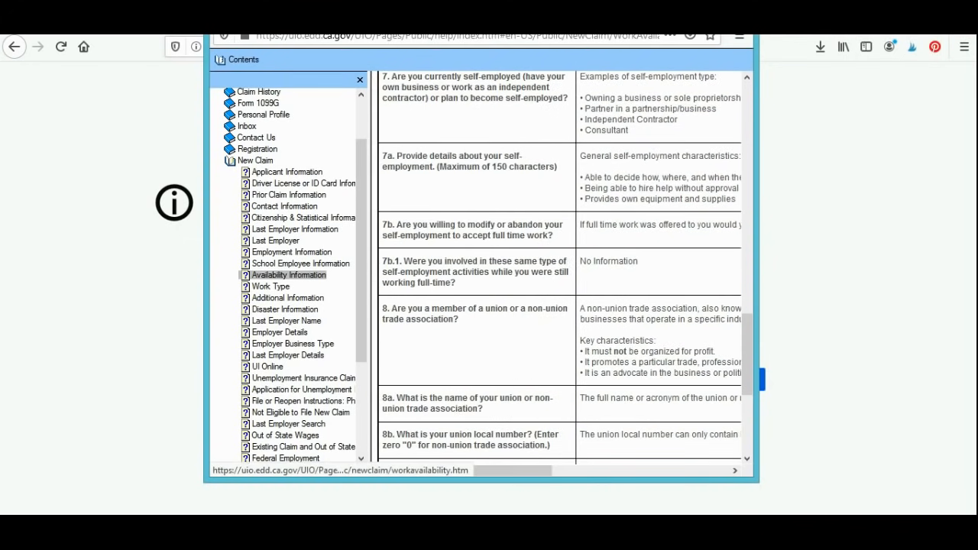
pyautogui.hotkey('alt', 'F4')
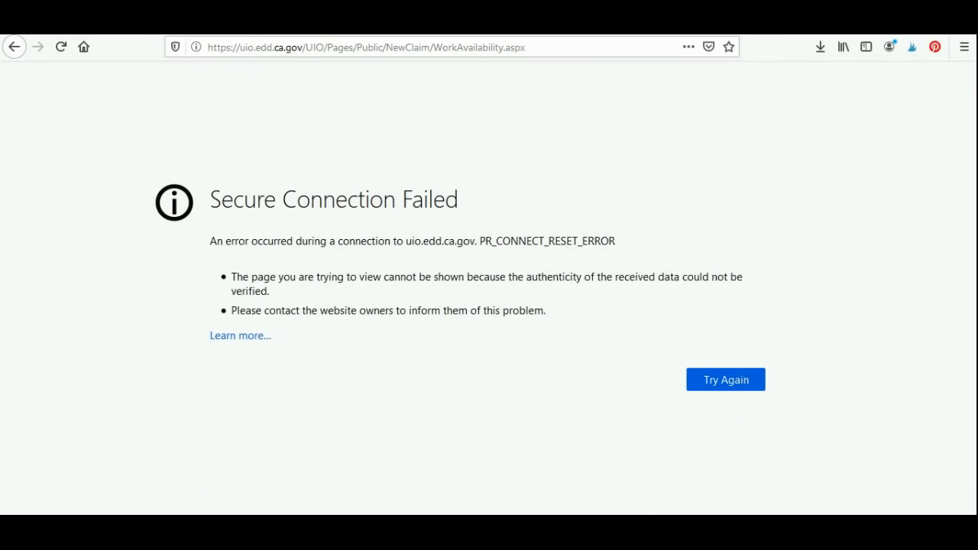
pyautogui.press('Return')
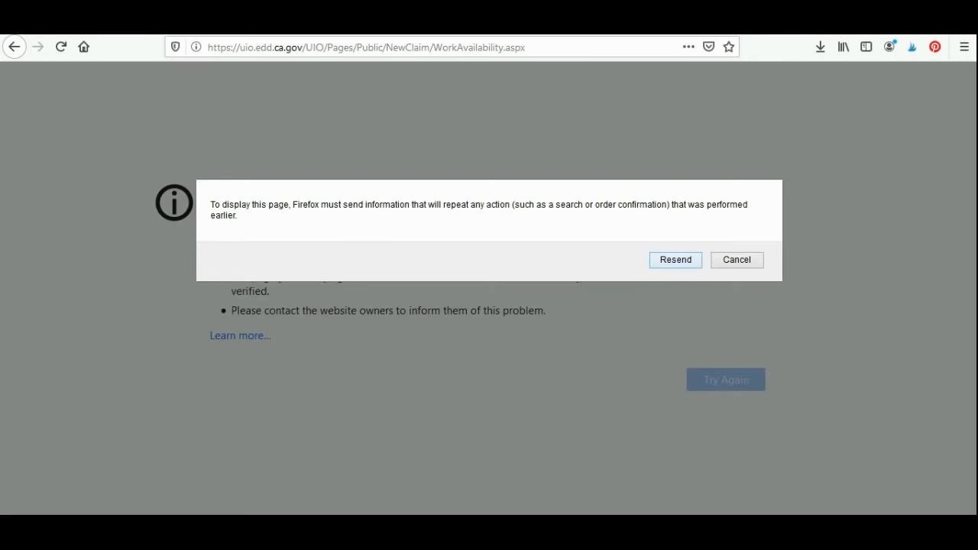
pyautogui.press('Return')
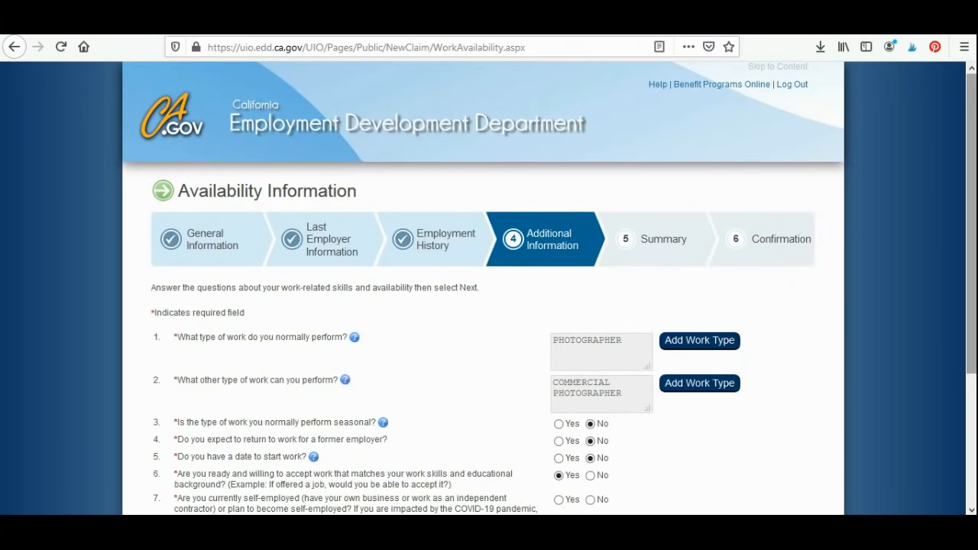
# Step: Answer Yes to being self-employed and enter the details "Wedding photography, all March/april/may june weddings cancelled"
pyautogui.scroll(-2, 489, 306)
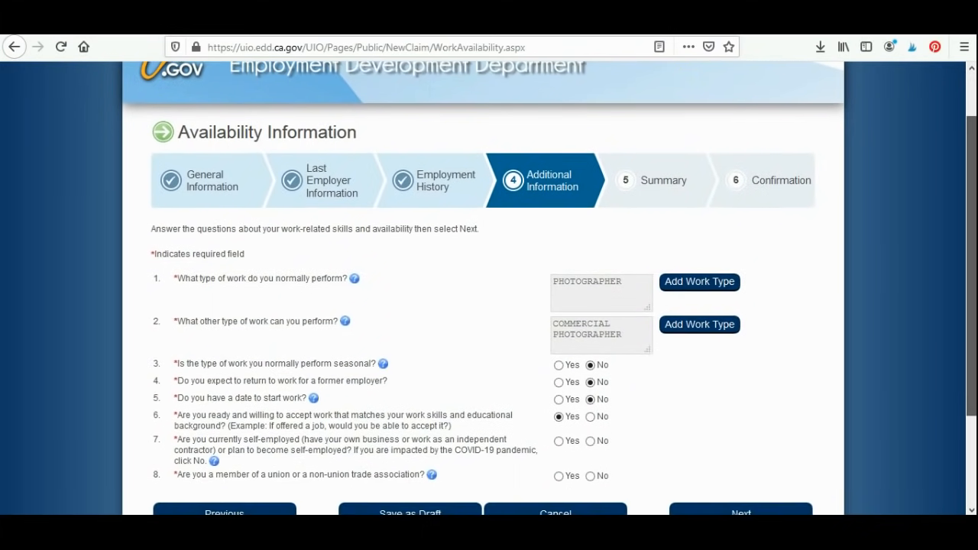
pyautogui.scroll(-1, 489, 306)
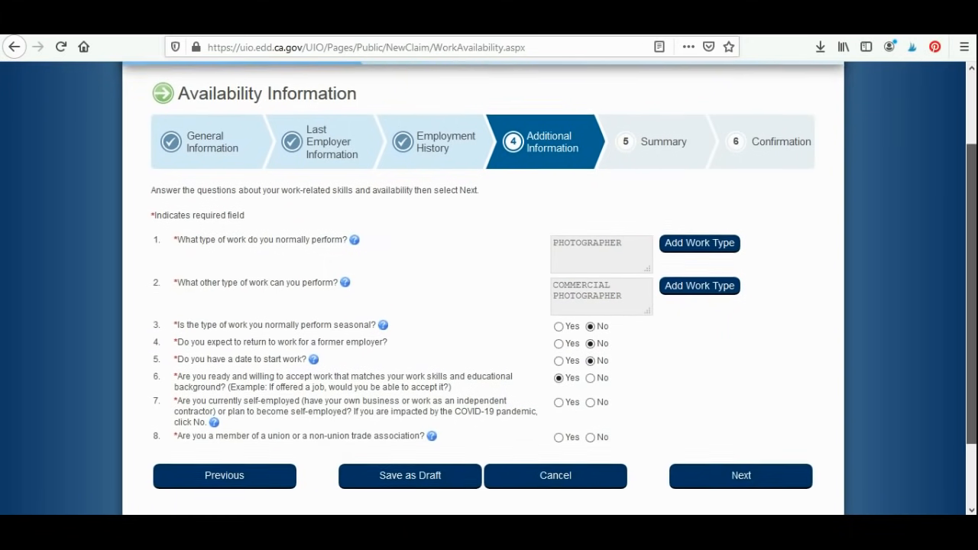
pyautogui.scroll(-1, 970, 291)
pyautogui.moveTo(971, 315); pyautogui.dragTo(971, 324)
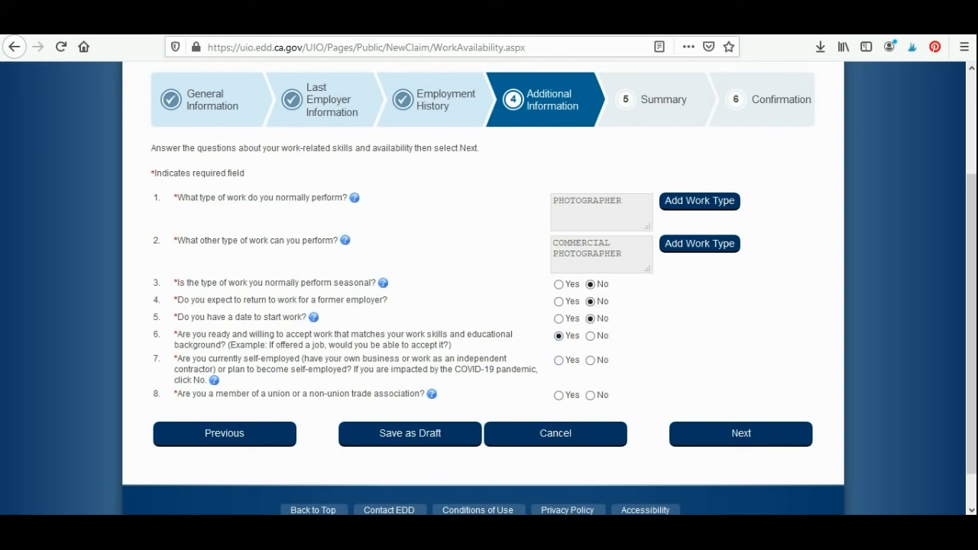
pyautogui.click(558, 360)
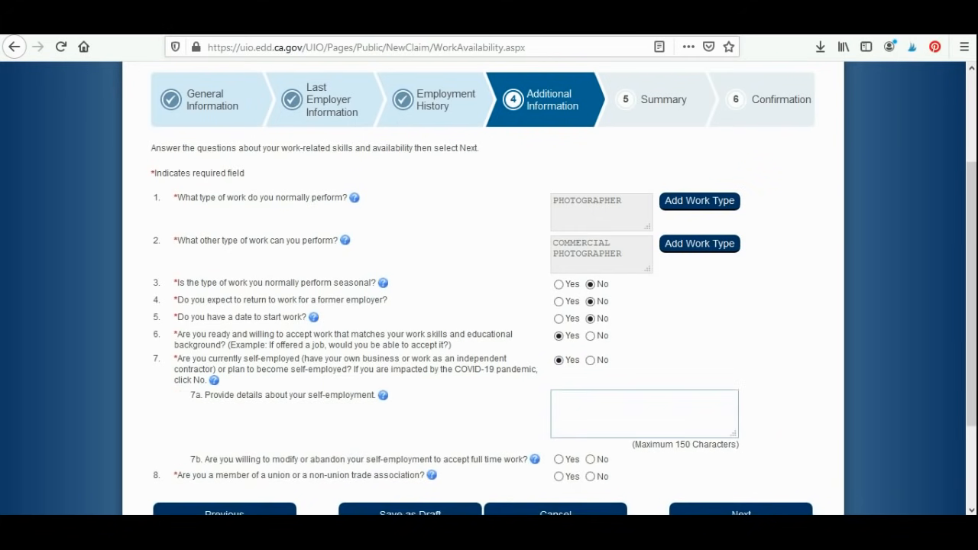
pyautogui.click(644, 413)
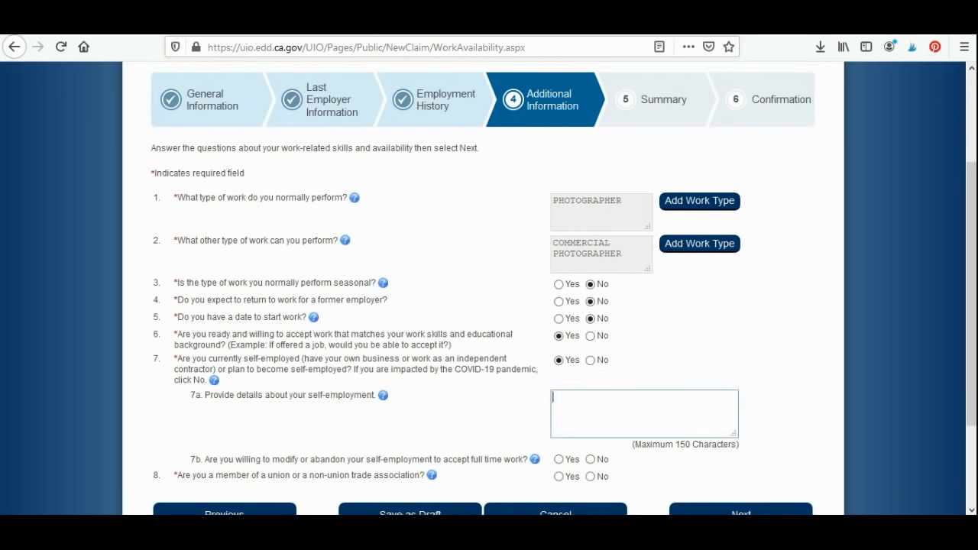
pyautogui.write('Wedding photography, all')
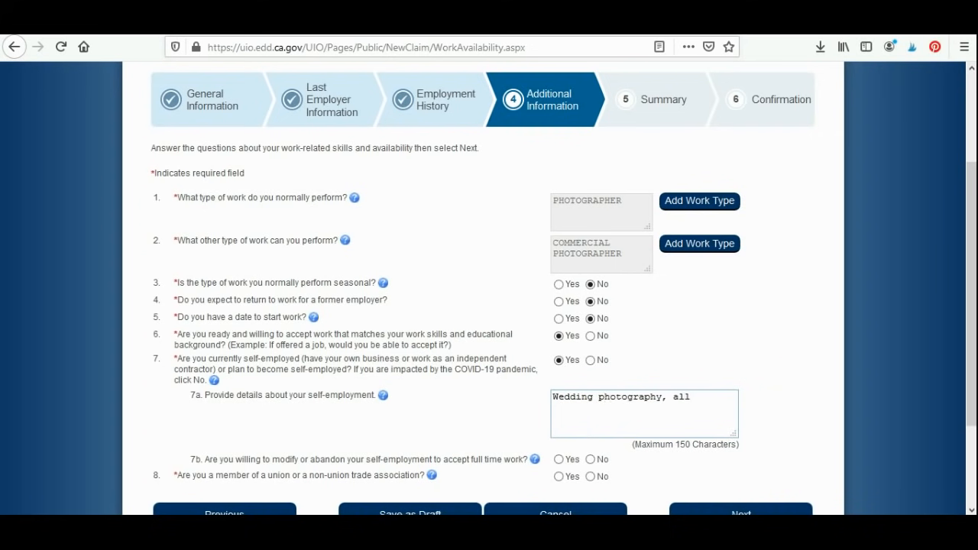
pyautogui.write(' March/ april/may june')
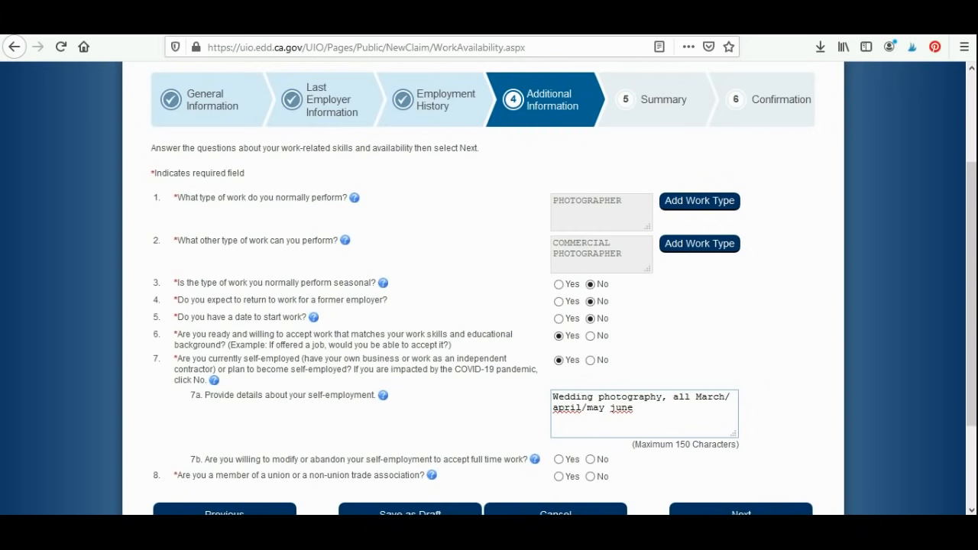
pyautogui.write(' weddings cancelled')
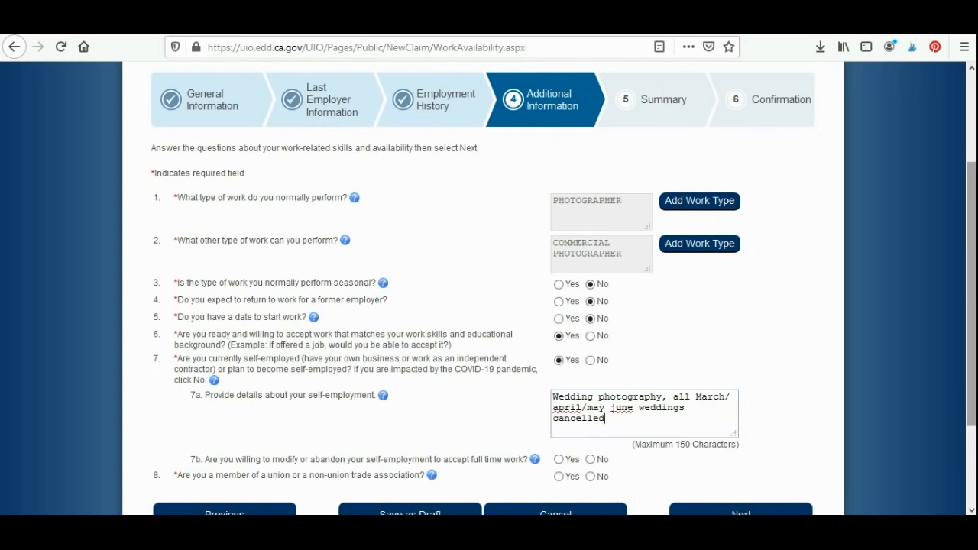
# Step: Answer Yes to modifying or abandoning self-employment for full-time work and No to union membership, and submit the availability page
pyautogui.scroll(-3, 489, 288)
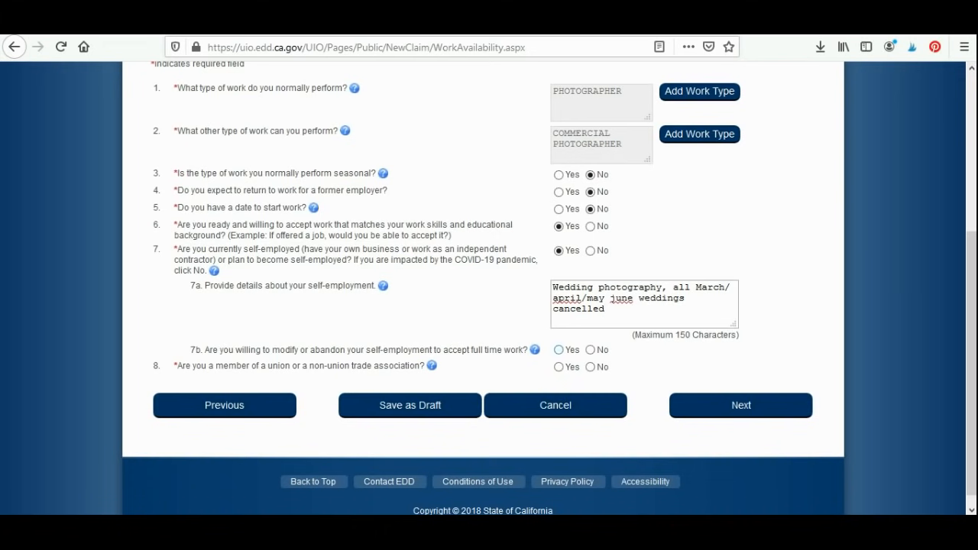
pyautogui.click(558, 350)
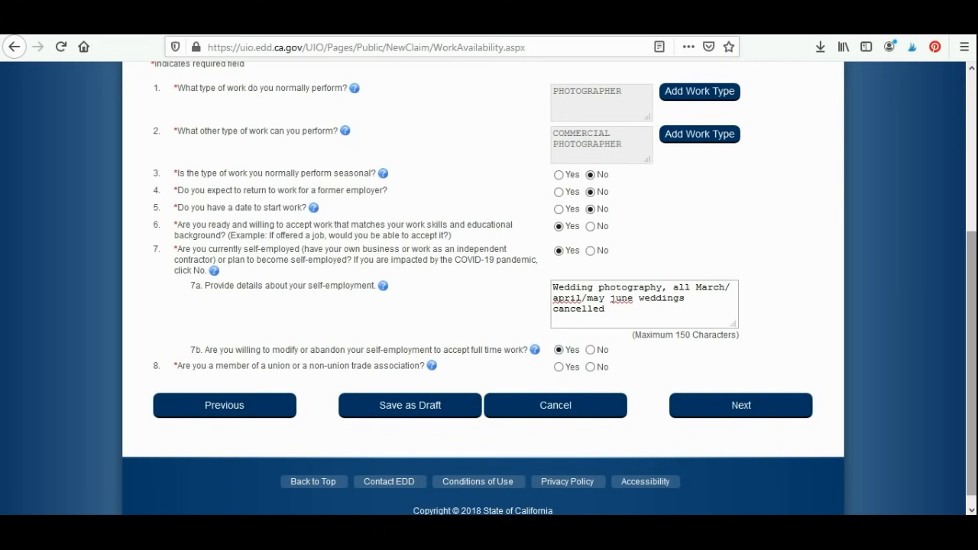
pyautogui.scroll(-1, 489, 288)
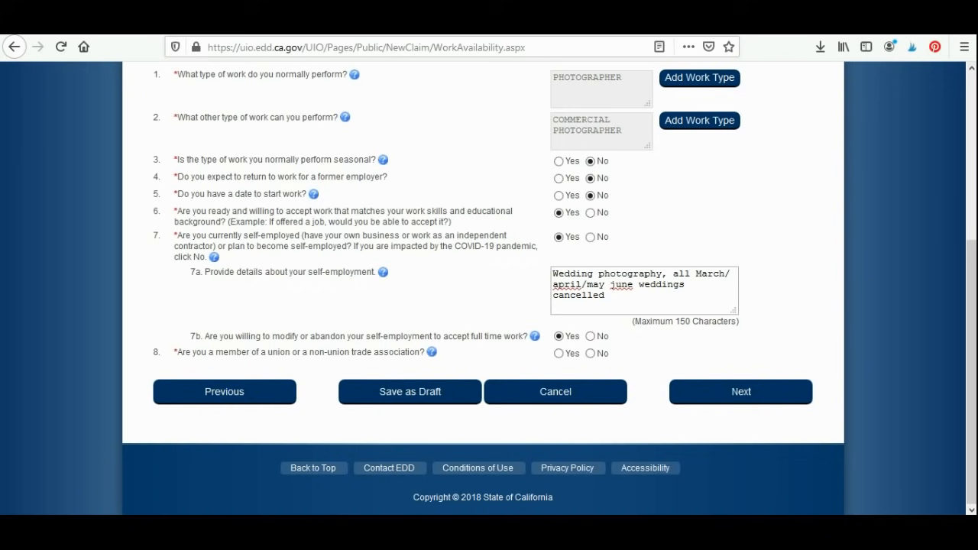
pyautogui.click(590, 353)
pyautogui.click(741, 391)
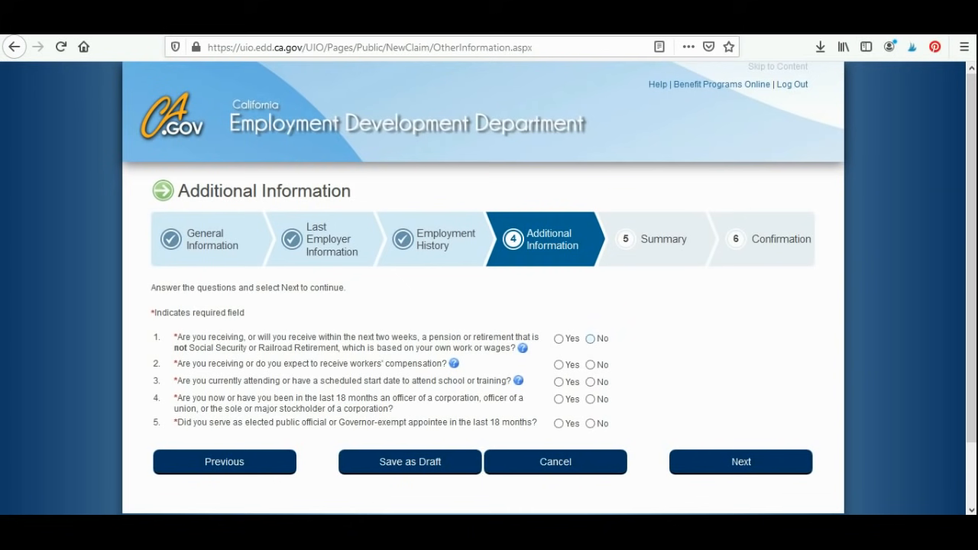
# Step: Answer No to the pension, workers' compensation, school or training, corporate or union officer and elected official questions, and submit the page
pyautogui.click(590, 339)
pyautogui.click(590, 364)
pyautogui.click(590, 382)
pyautogui.click(590, 400)
pyautogui.click(590, 423)
pyautogui.click(741, 461)
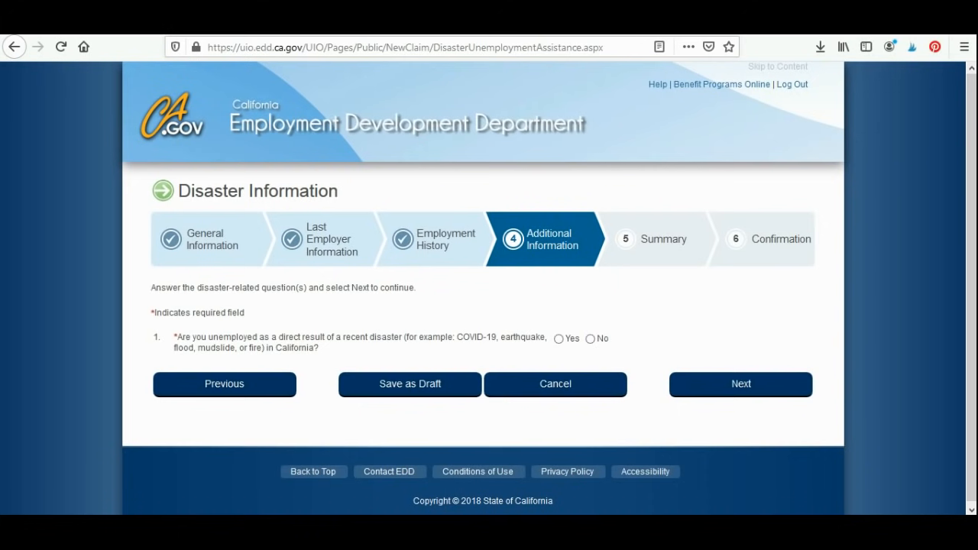
# Step: Answer Yes to being unemployed as a direct result of a recent disaster and select COVID-19 as the disaster type
pyautogui.click(559, 338)
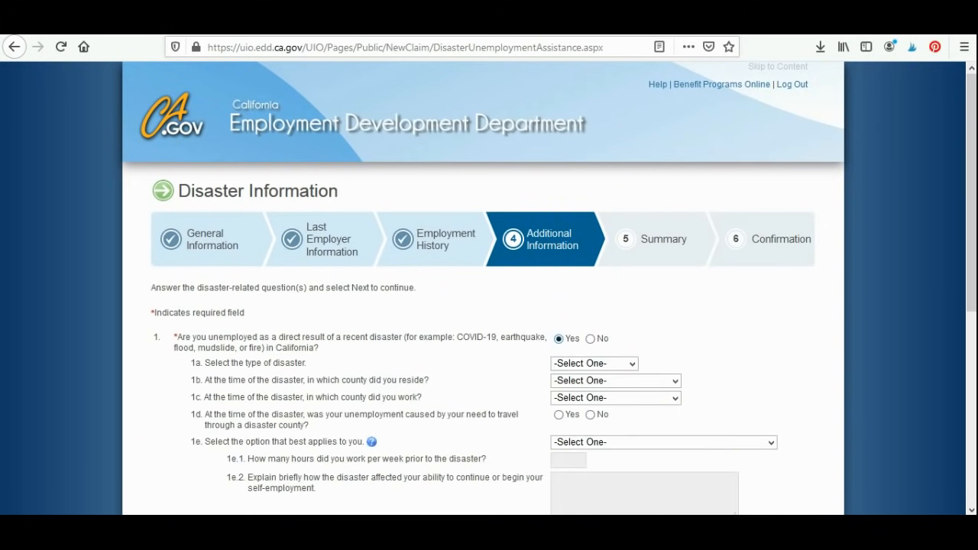
pyautogui.click(631, 364)
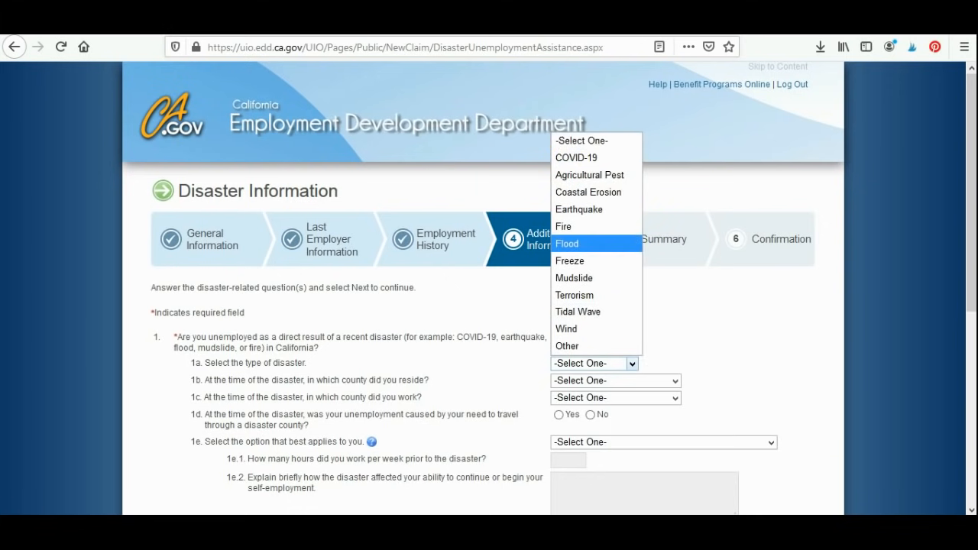
pyautogui.click(577, 158)
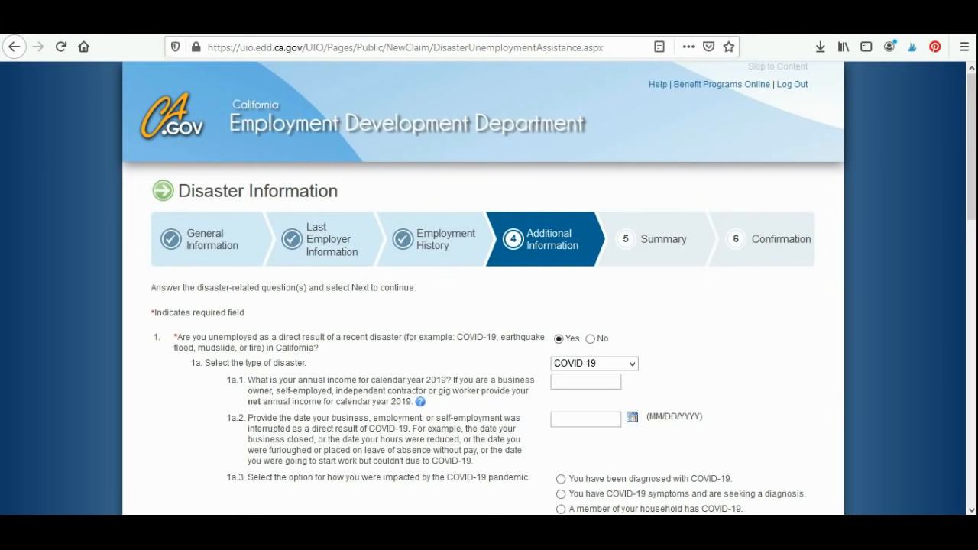
# Step: Enter 03/12/2020 as the date self-employment was interrupted as a direct result of COVID-19
pyautogui.scroll(-3, 489, 306)
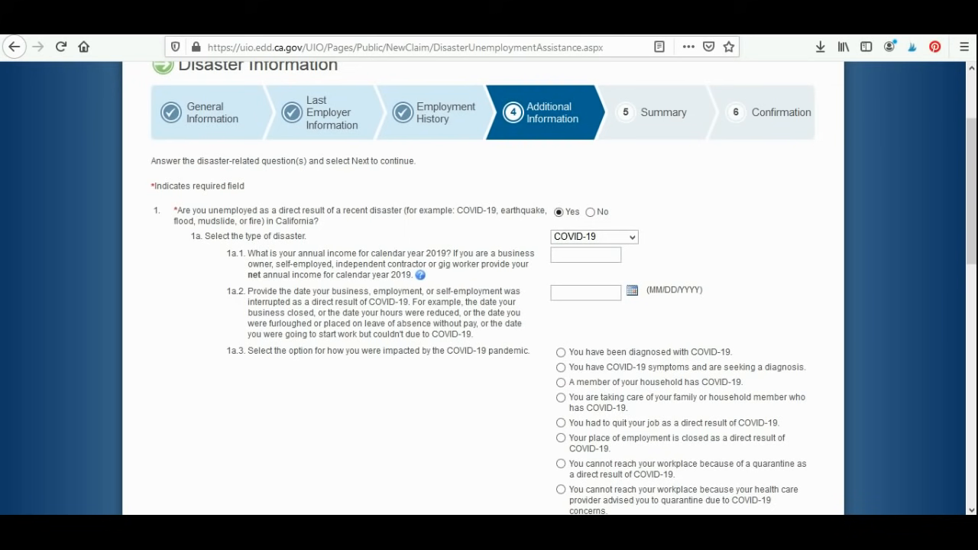
pyautogui.click(585, 293)
pyautogui.scroll(-1, 489, 288)
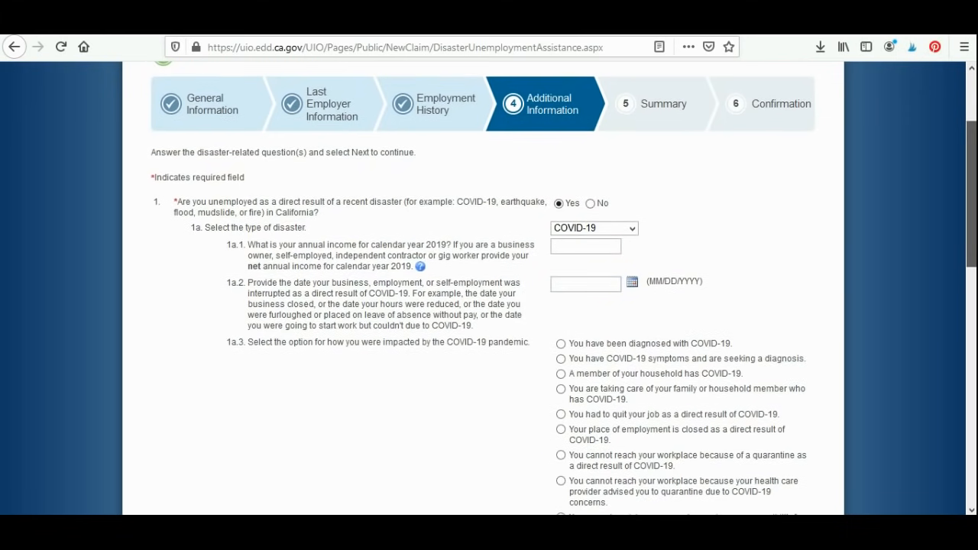
pyautogui.scroll(-2, 489, 288)
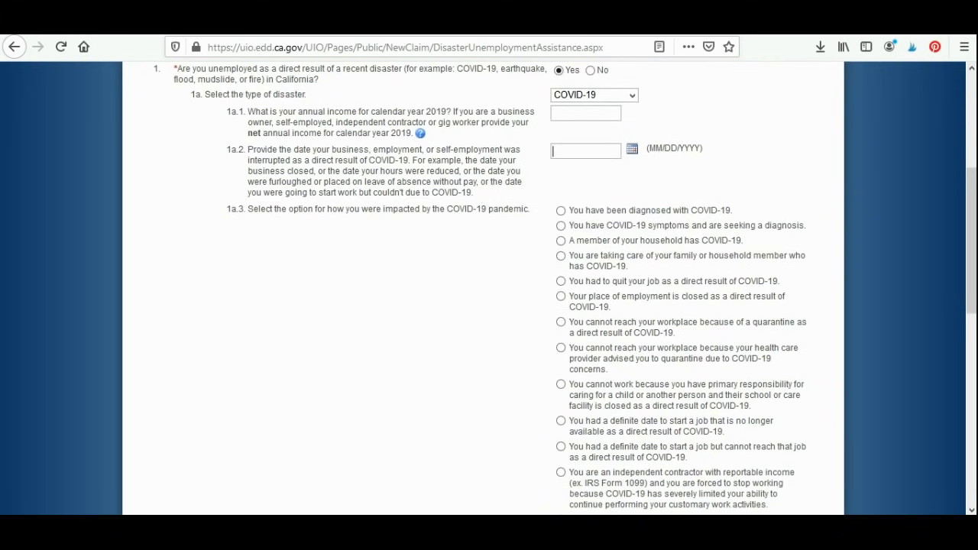
pyautogui.click(585, 151)
pyautogui.press('Down')
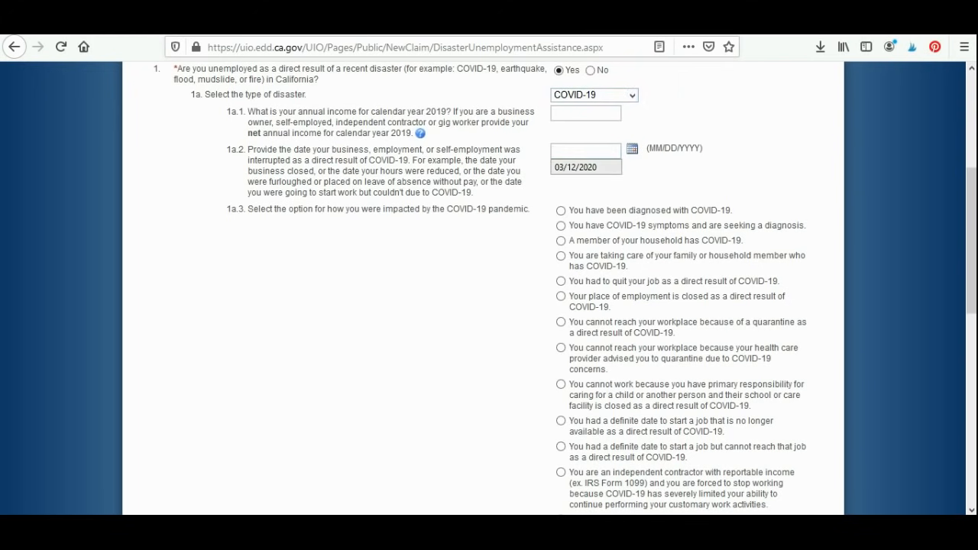
pyautogui.press('Return')
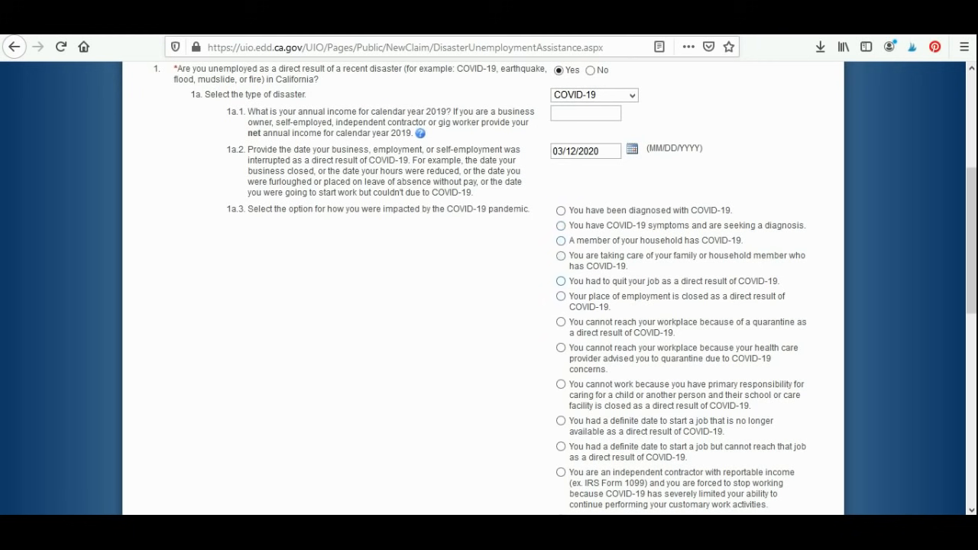
# Step: Select "Your place of employment is closed as a direct result of COVID-19" as the pandemic impact
pyautogui.click(561, 296)
pyautogui.moveTo(970, 271); pyautogui.dragTo(971, 373)
pyautogui.rightClick(971, 284)
pyautogui.press('Escape')
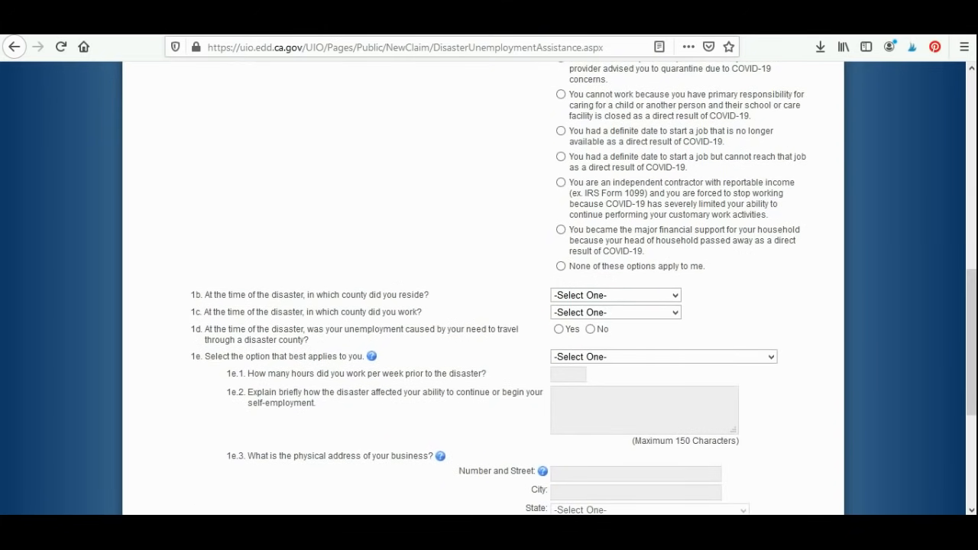
# Step: View the county-of-residence choices without selecting one, and answer No to unemployment caused by travel through a disaster county
pyautogui.click(675, 295)
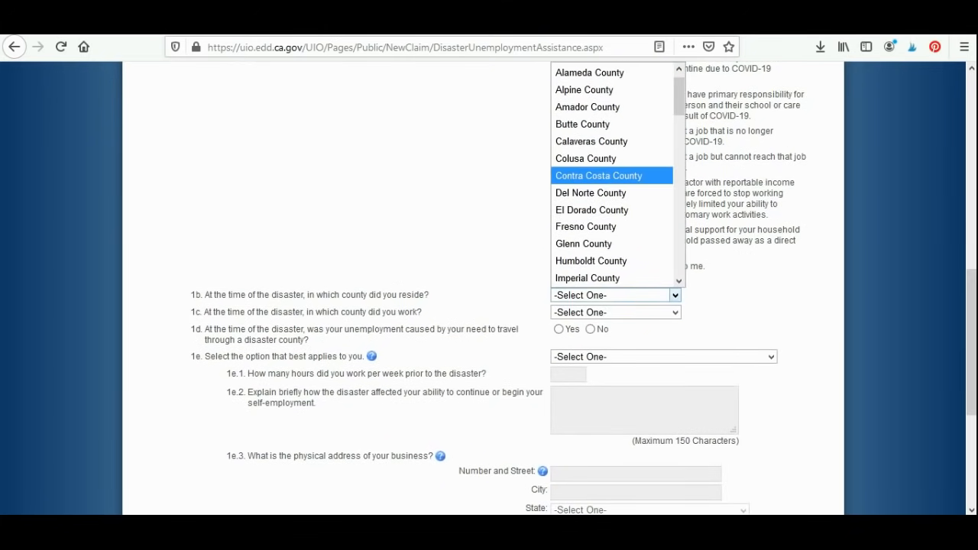
pyautogui.press('Escape')
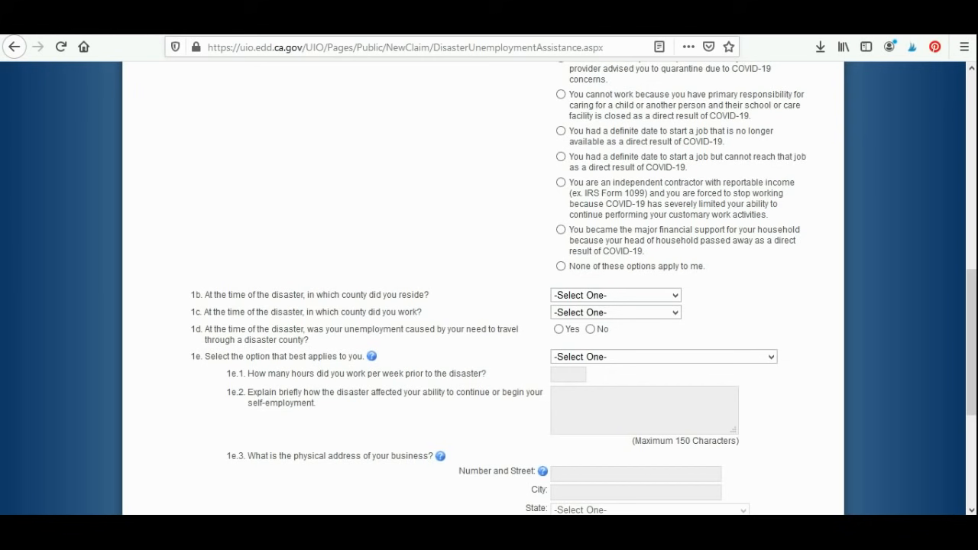
pyautogui.click(590, 329)
# Step: Choose Unemployed Self-employed Individual as the best applicable option and enter 40 hours worked per week before the disaster
pyautogui.click(770, 357)
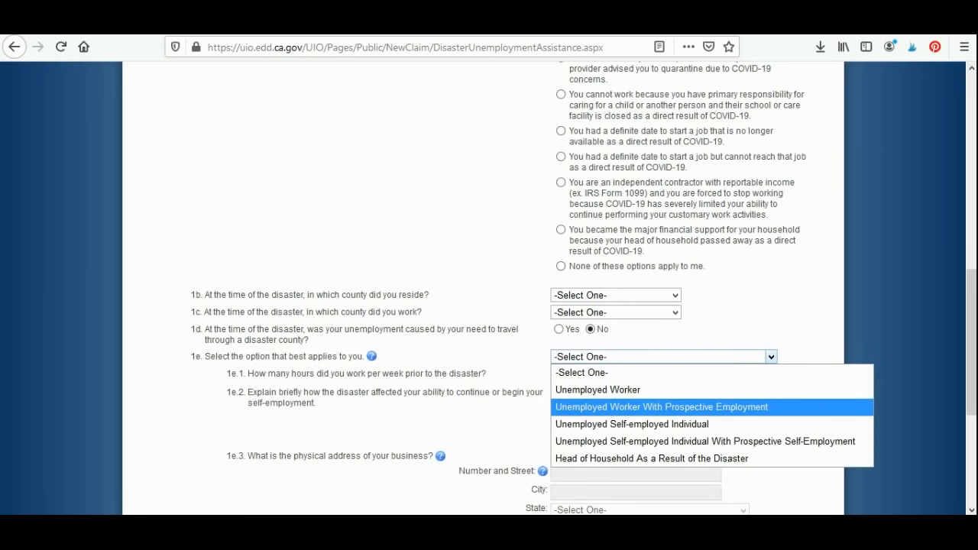
pyautogui.click(680, 424)
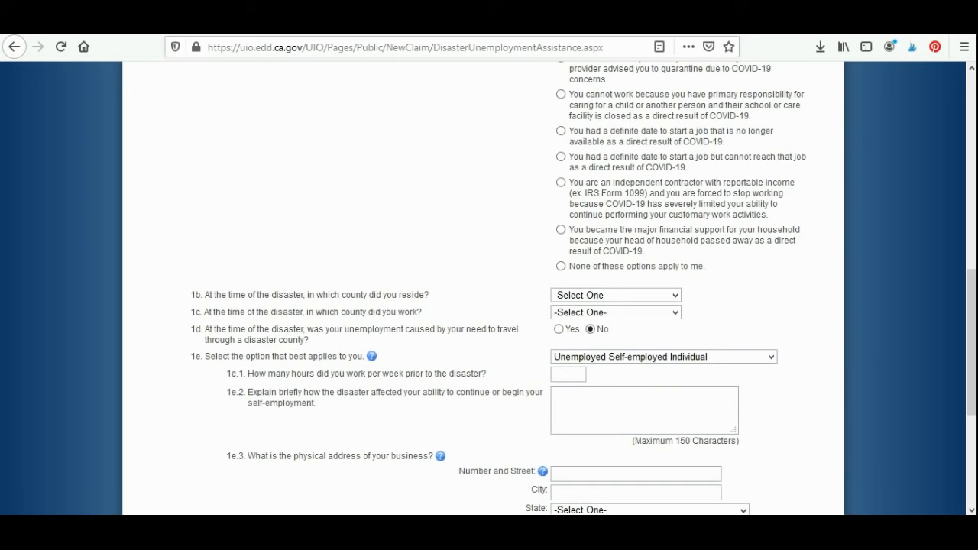
pyautogui.click(568, 375)
pyautogui.write('40')
# Step: Review the remaining disaster questions, including the self-employment explanation, business address and perjury declaration, and the answers already given
pyautogui.scroll(-2, 489, 290)
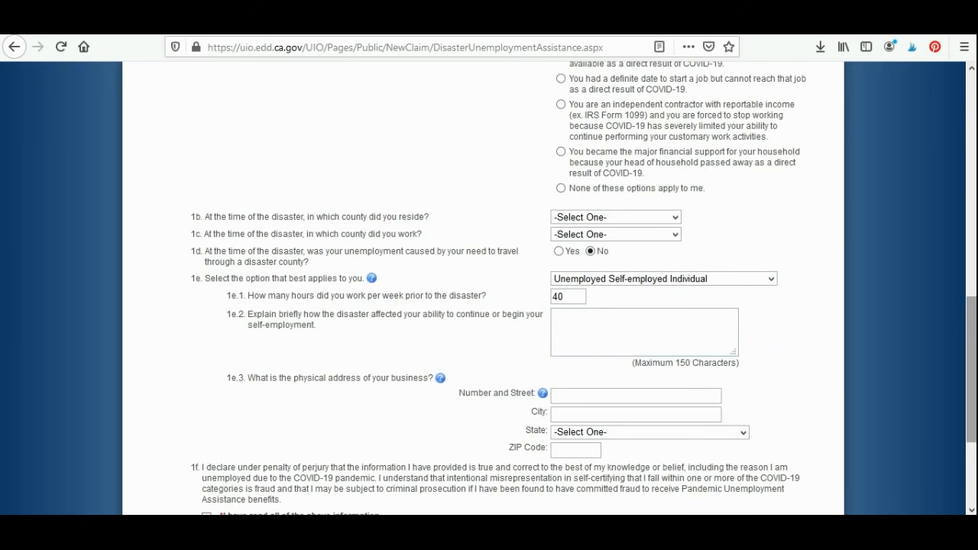
pyautogui.scroll(-1, 489, 288)
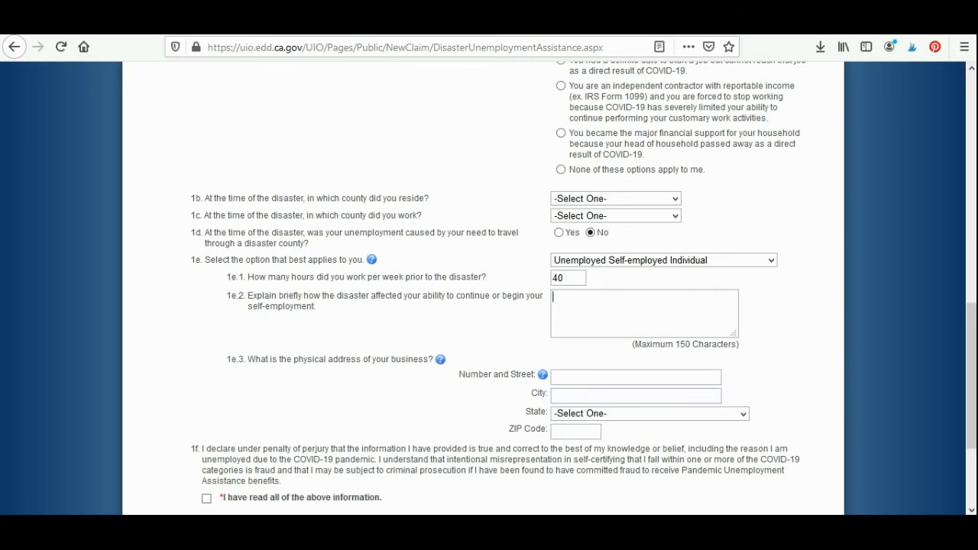
pyautogui.scroll(-3, 489, 290)
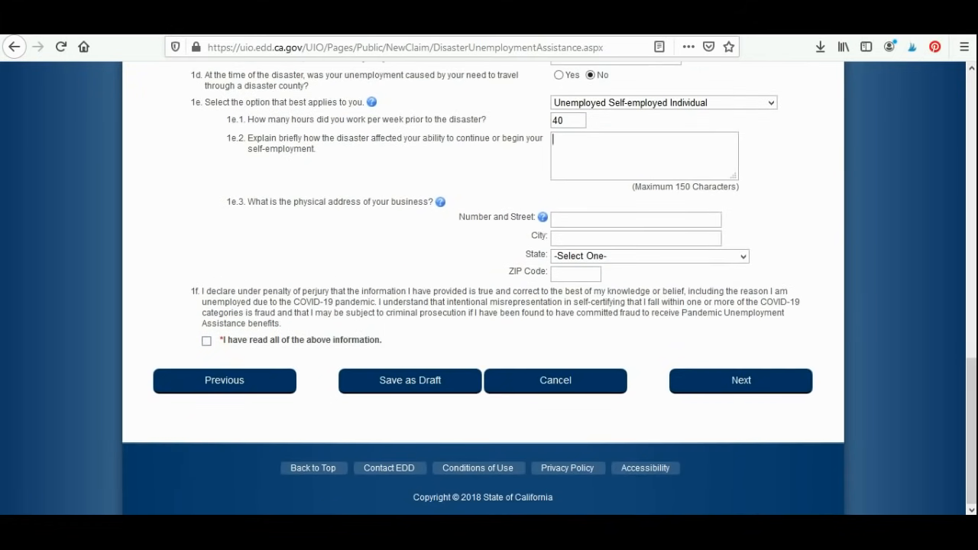
pyautogui.scroll(3, 489, 290)
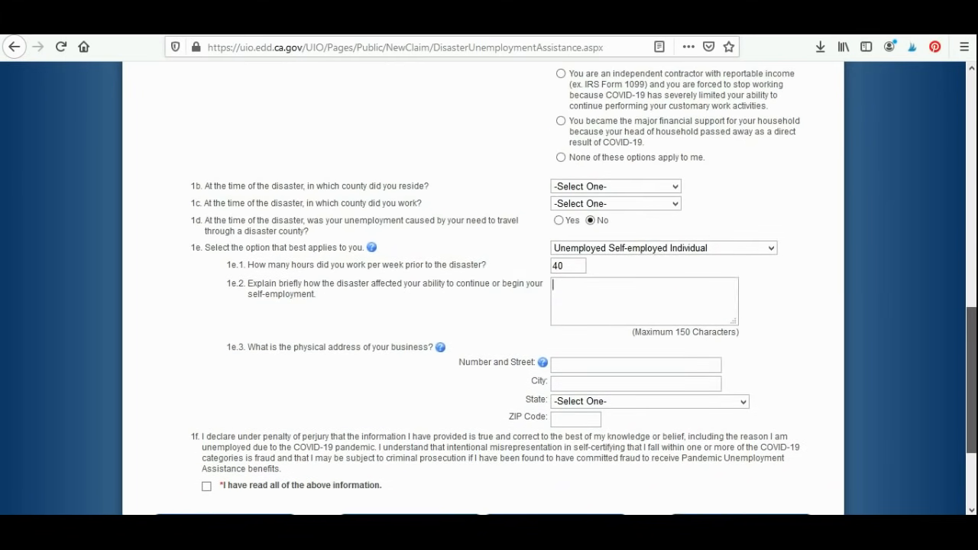
pyautogui.scroll(7, 489, 290)
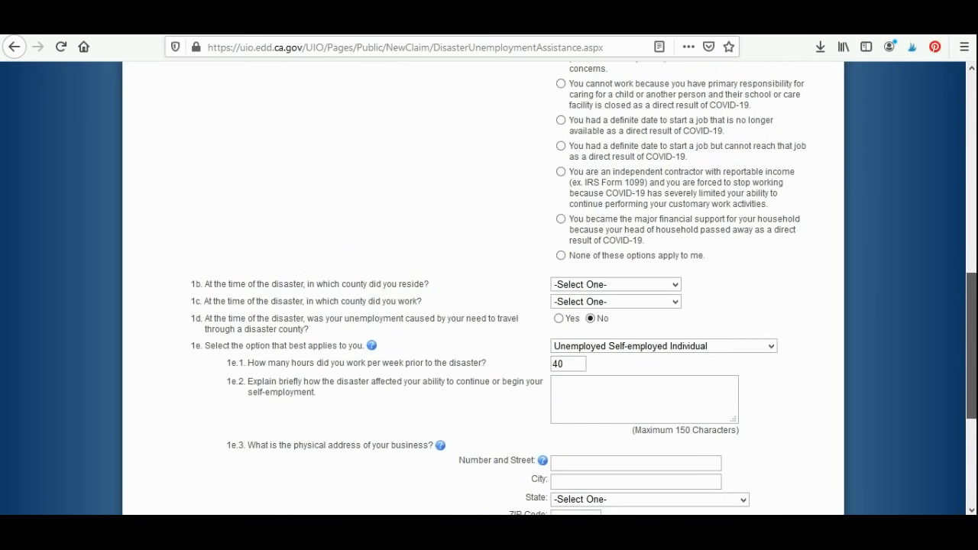
pyautogui.scroll(5, 489, 290)
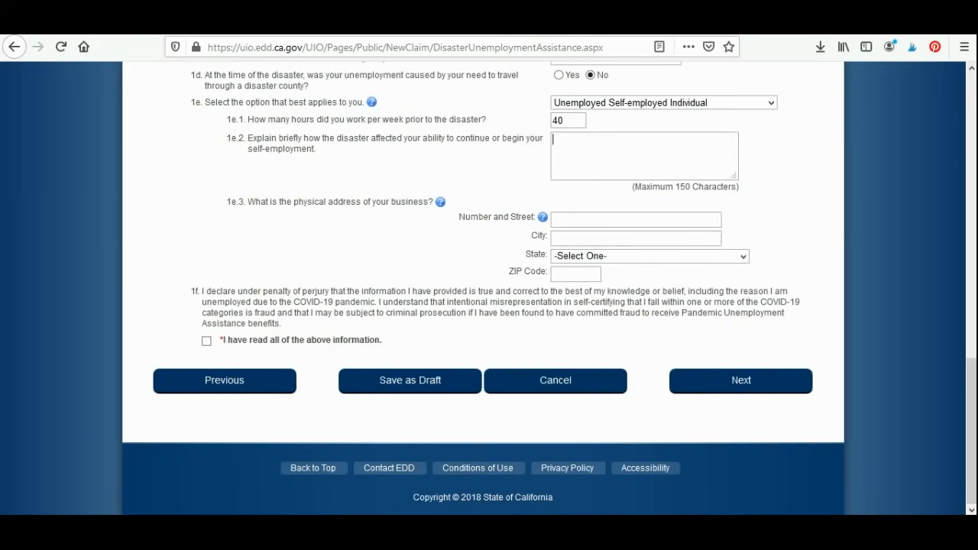
pyautogui.scroll(10, 489, 290)
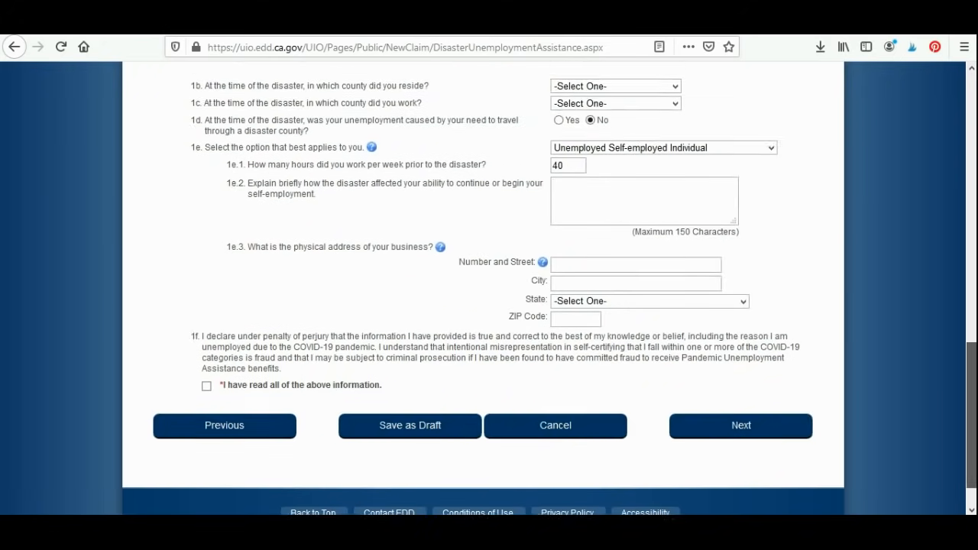
pyautogui.scroll(3, 489, 290)
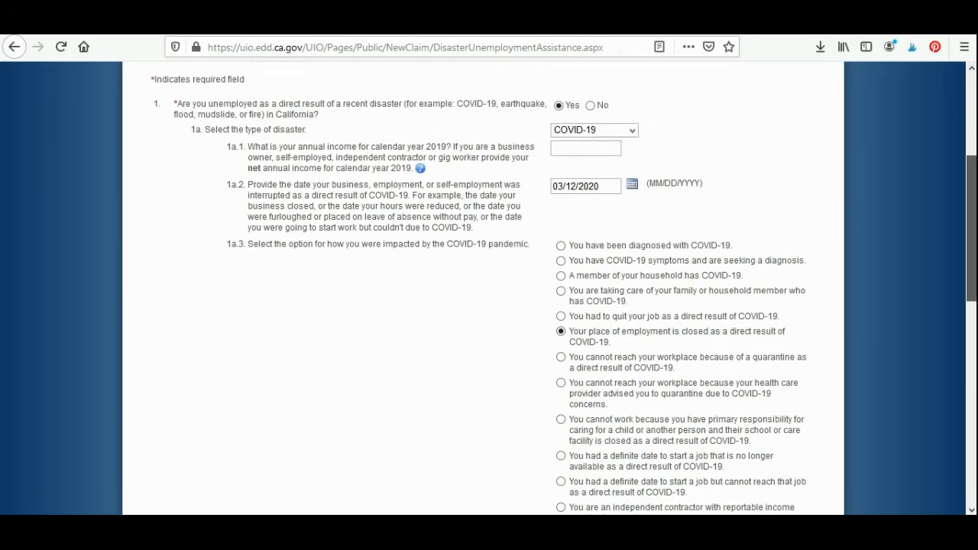